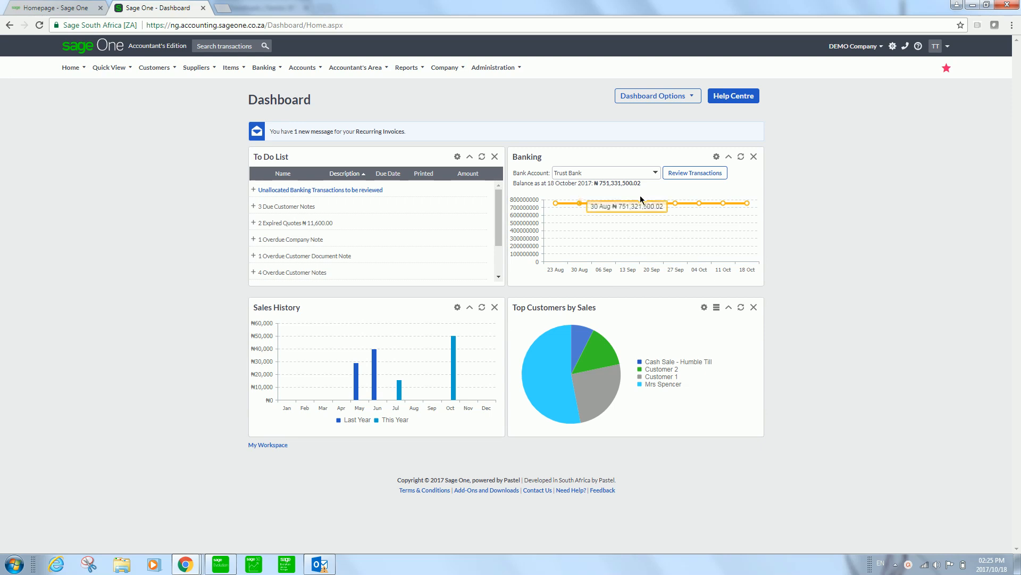
Open the list of customer quotes from the customer transactions.
left_click(163, 67)
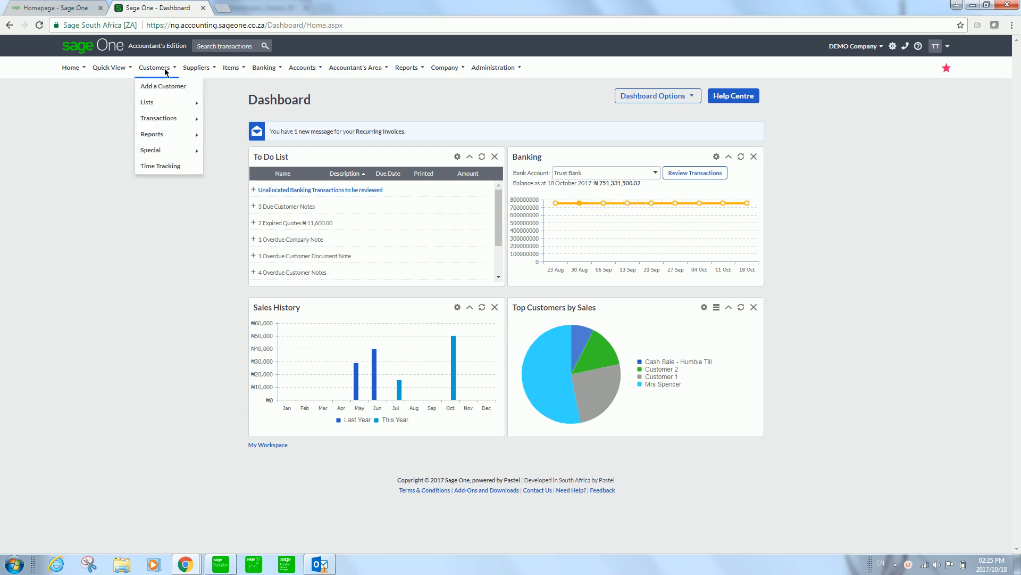
mouse_move(167, 122)
left_click(239, 118)
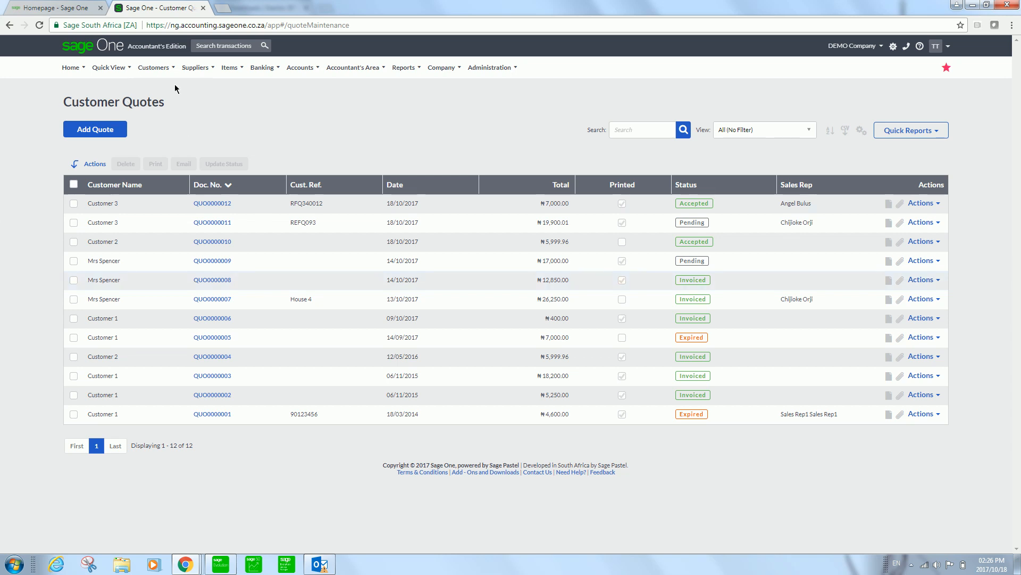
Open the ABC Consultants record from the list of customers.
mouse_move(160, 67)
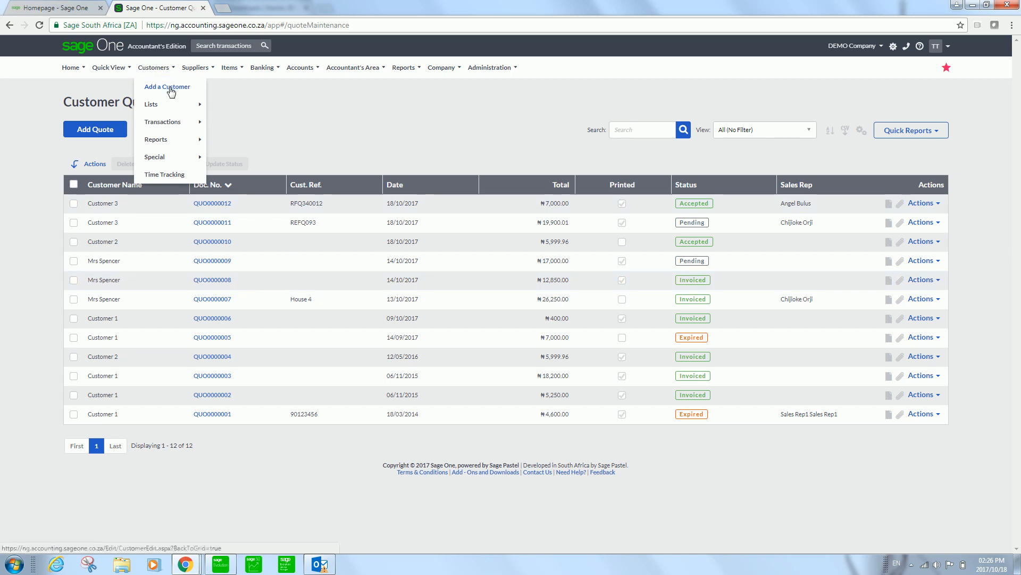
mouse_move(160, 104)
left_click(236, 104)
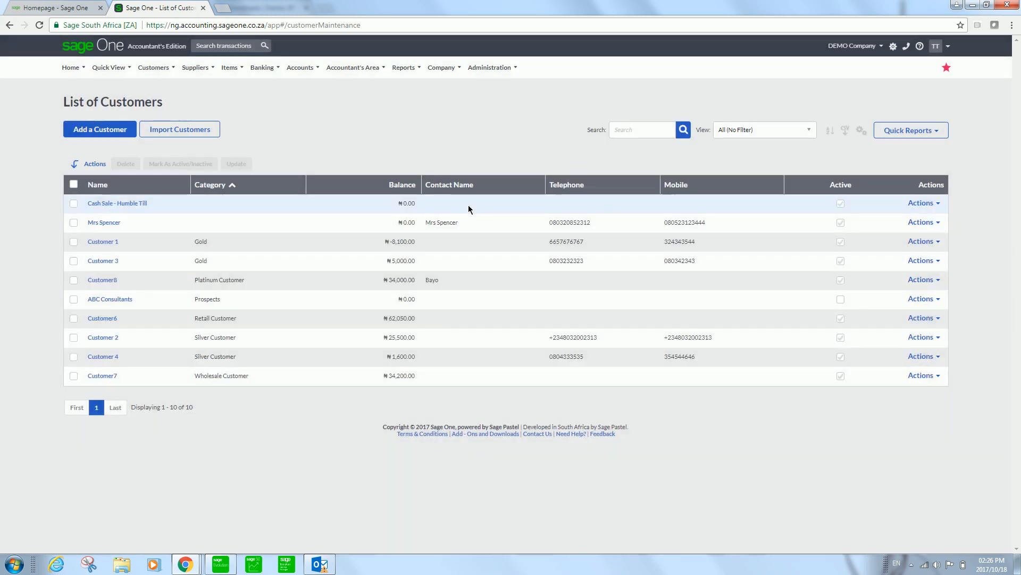
left_click(104, 298)
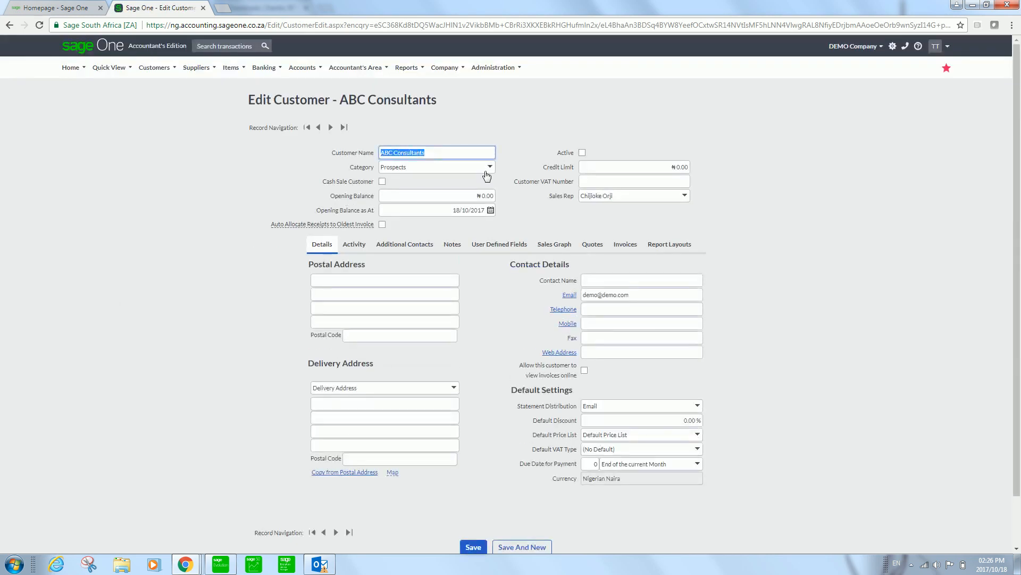
Review the category options for ABC Consultants and keep Prospects selected.
left_click(492, 167)
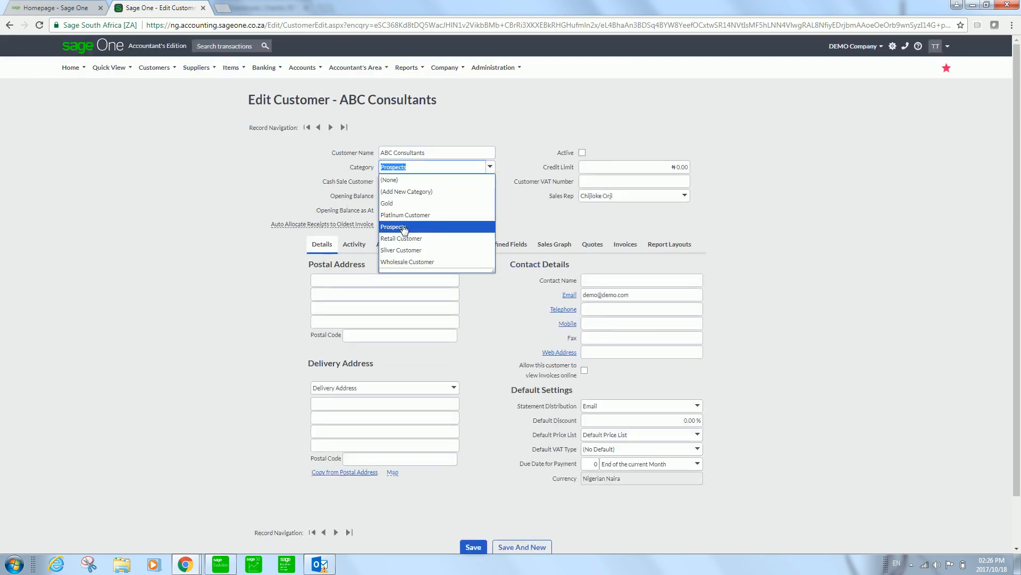
left_click(400, 227)
left_click(504, 180)
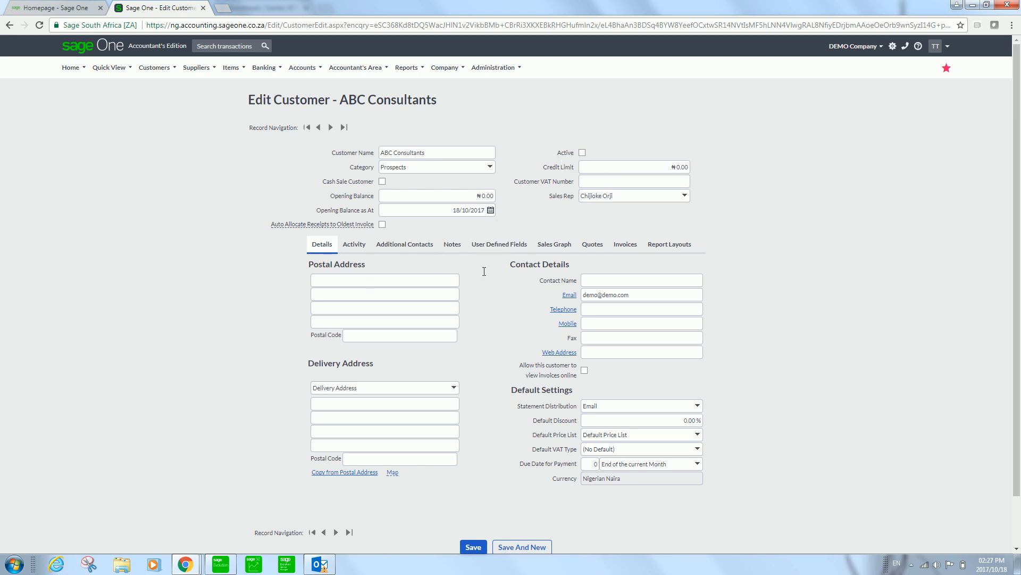
View the notes of ABC Consultants and inspect the text of the Meeting and Negotiation meeting entries.
left_click(453, 250)
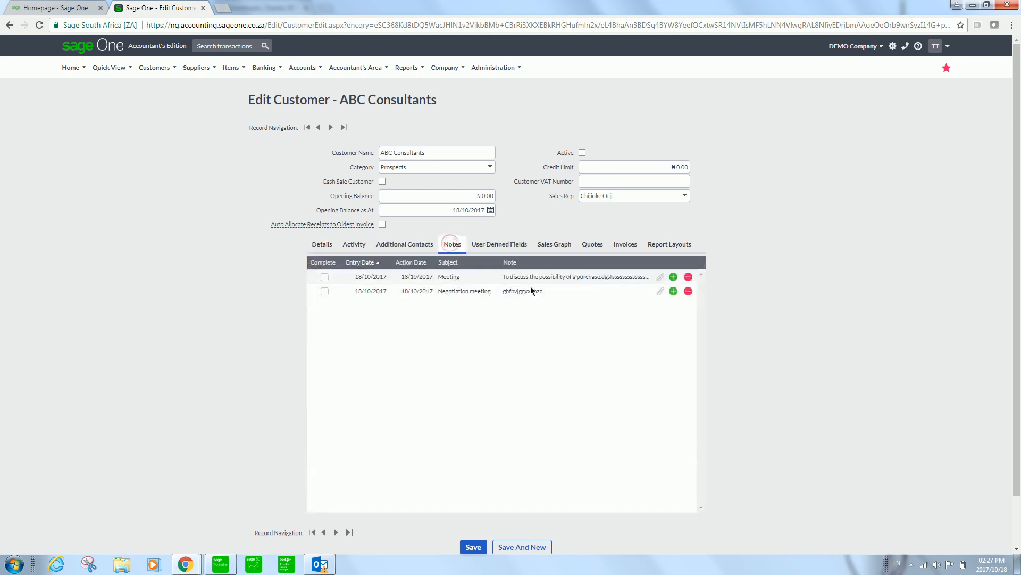
left_click(463, 277)
key("Tab")
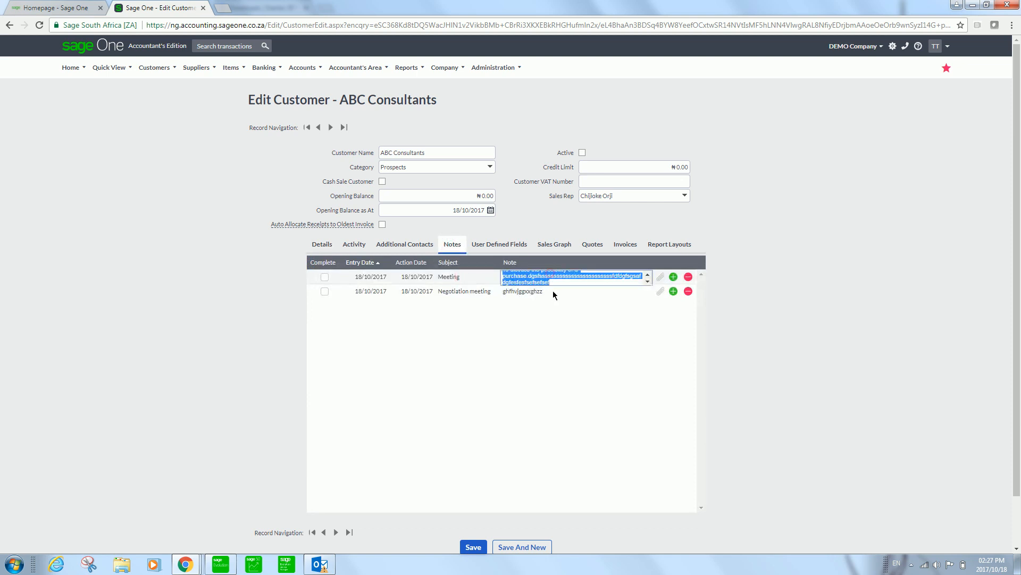
left_click(552, 291)
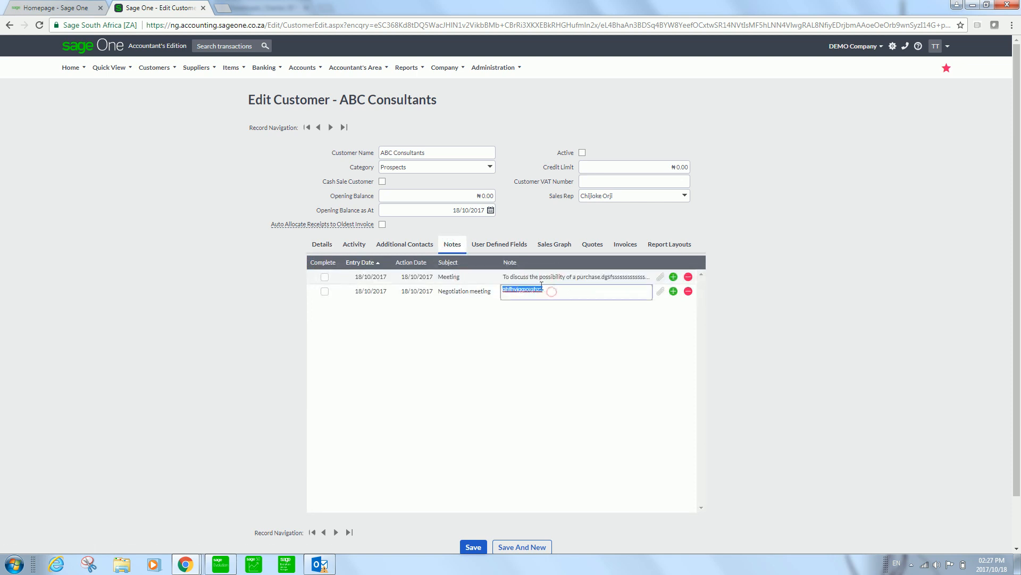
left_click(542, 318)
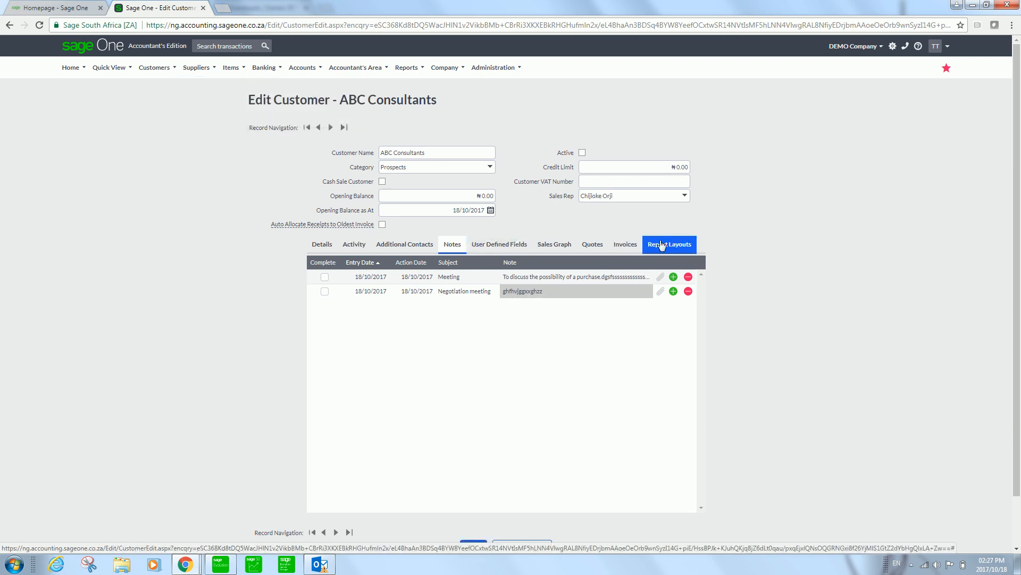
Return to the customer quotes list and open Customer 3's pending quote.
mouse_move(187, 78)
mouse_move(159, 69)
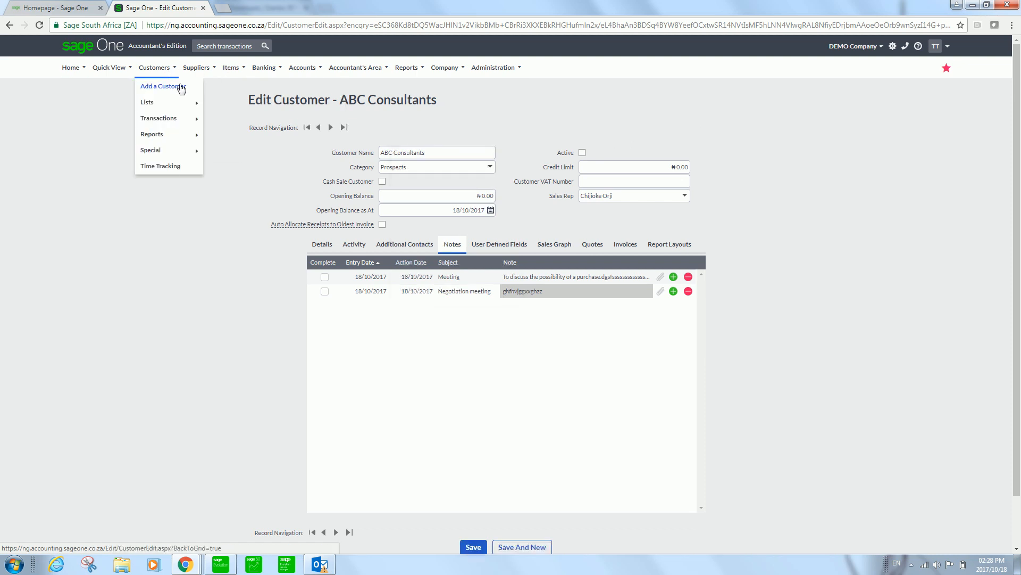
mouse_move(167, 120)
left_click(278, 122)
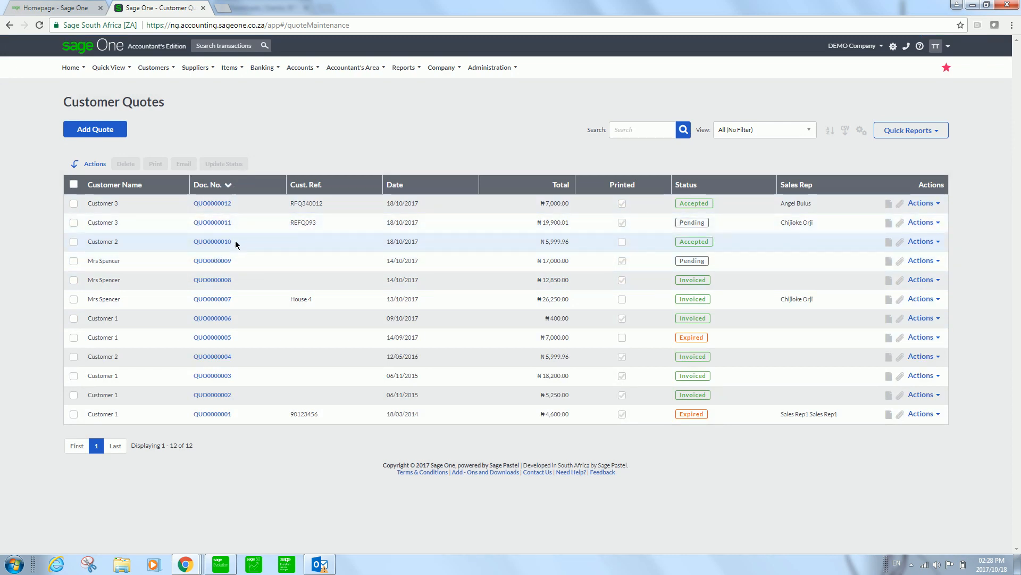
left_click(219, 223)
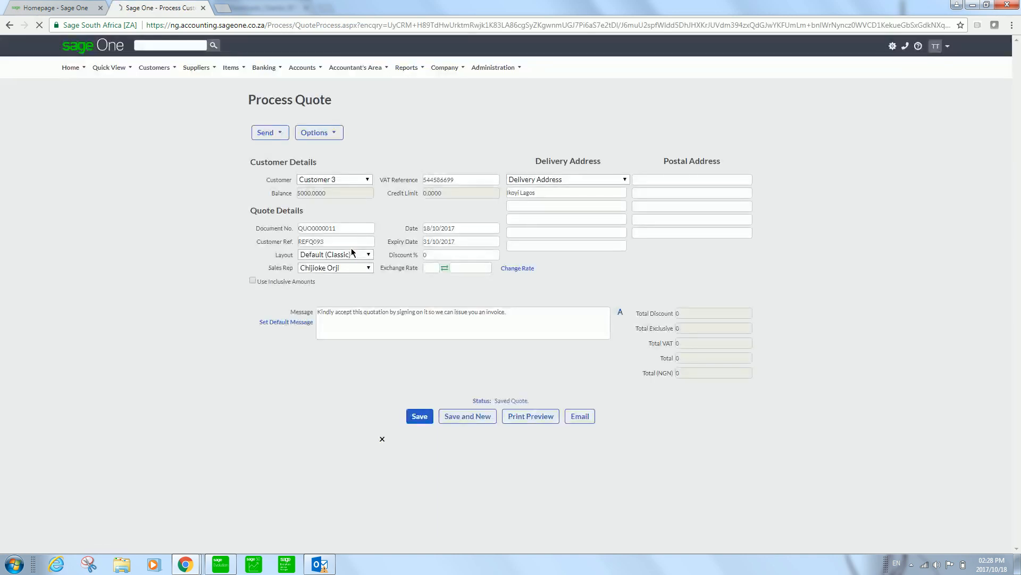
Review the quote's customer, document number, customer reference and sales rep fields without changing them.
left_click(374, 182)
left_click(374, 181)
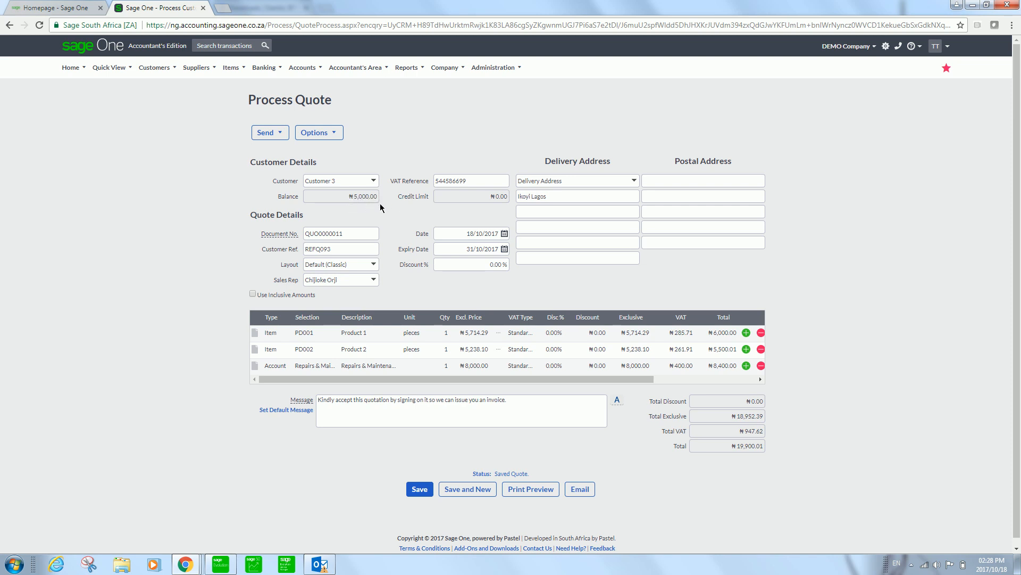
double_click(345, 236)
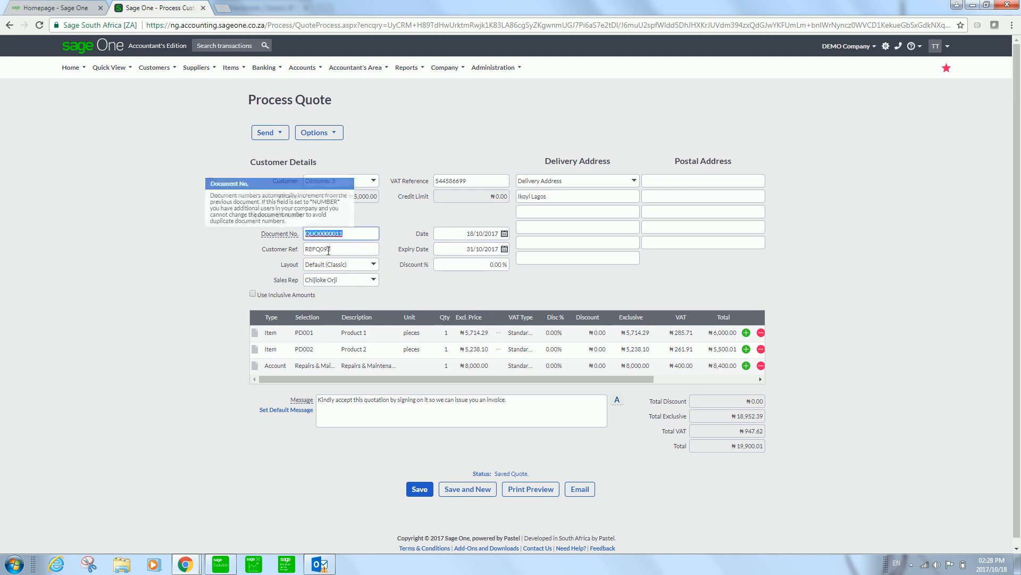
double_click(337, 249)
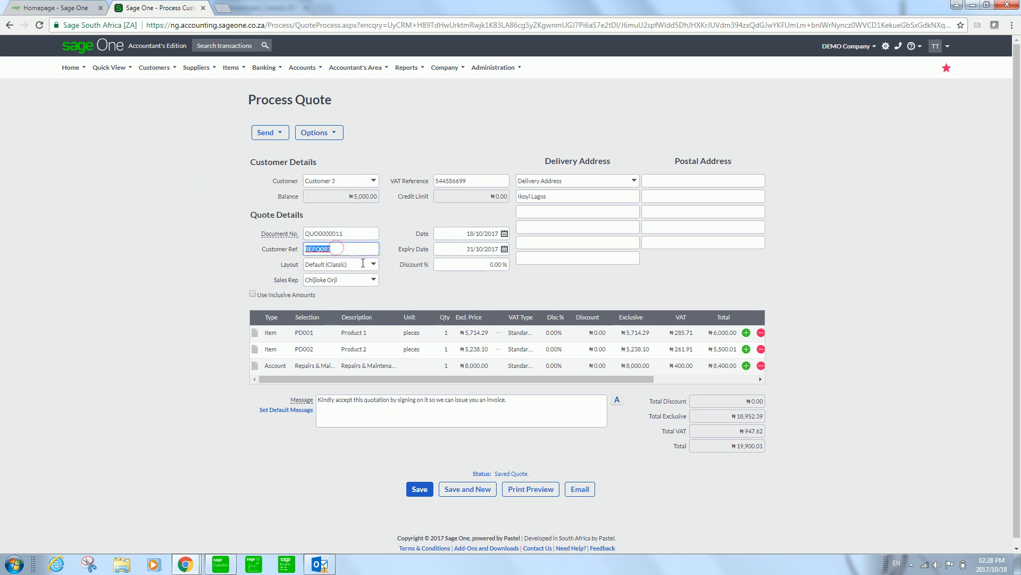
left_click(337, 250)
left_click(374, 281)
left_click(398, 273)
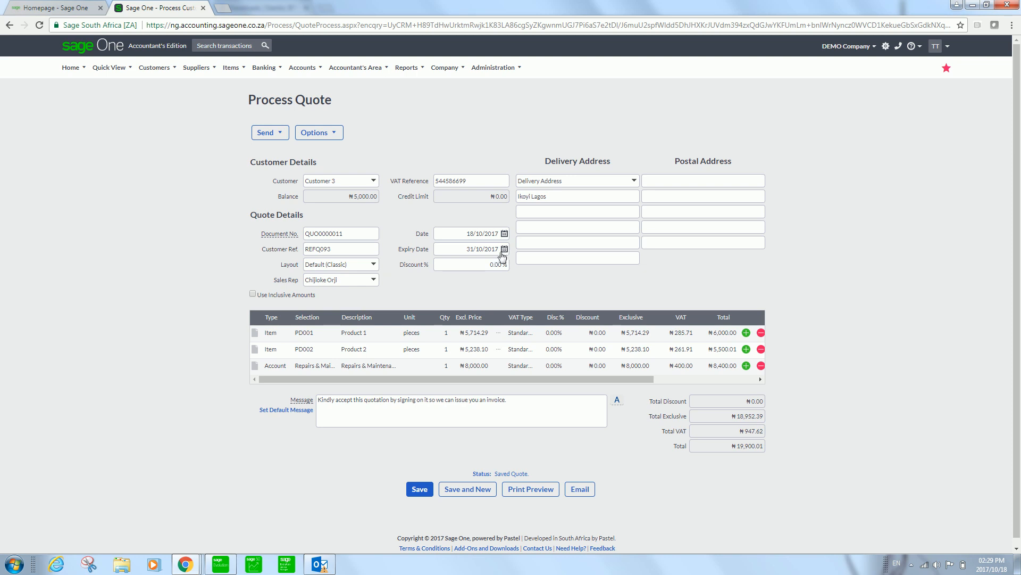
Inspect the quote's line types, the item choices for the PD001 line and the account choices for the Repairs & Maintenance line.
left_click(281, 339)
left_click(315, 335)
left_click(332, 335)
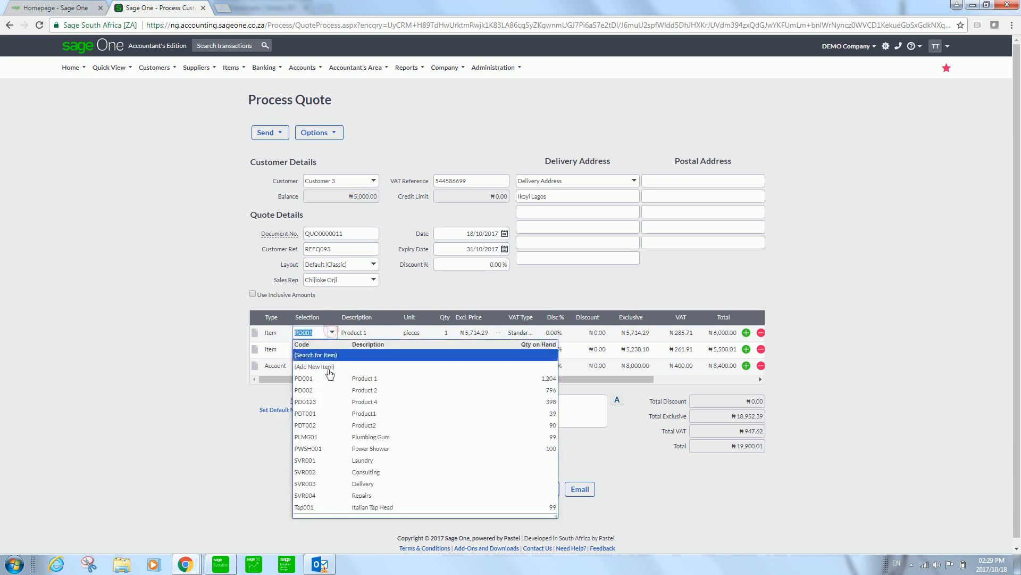
left_click(326, 320)
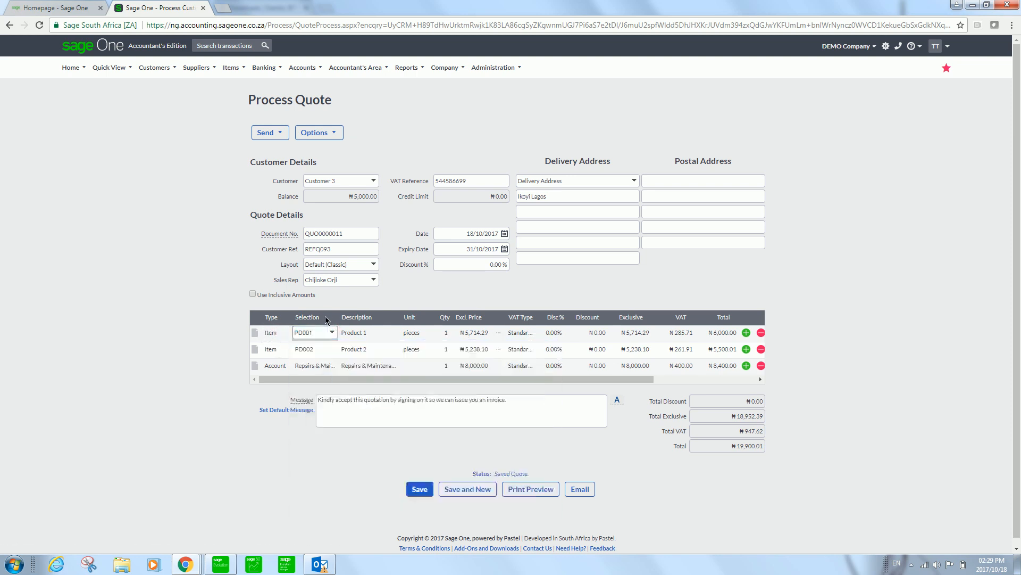
left_click(283, 367)
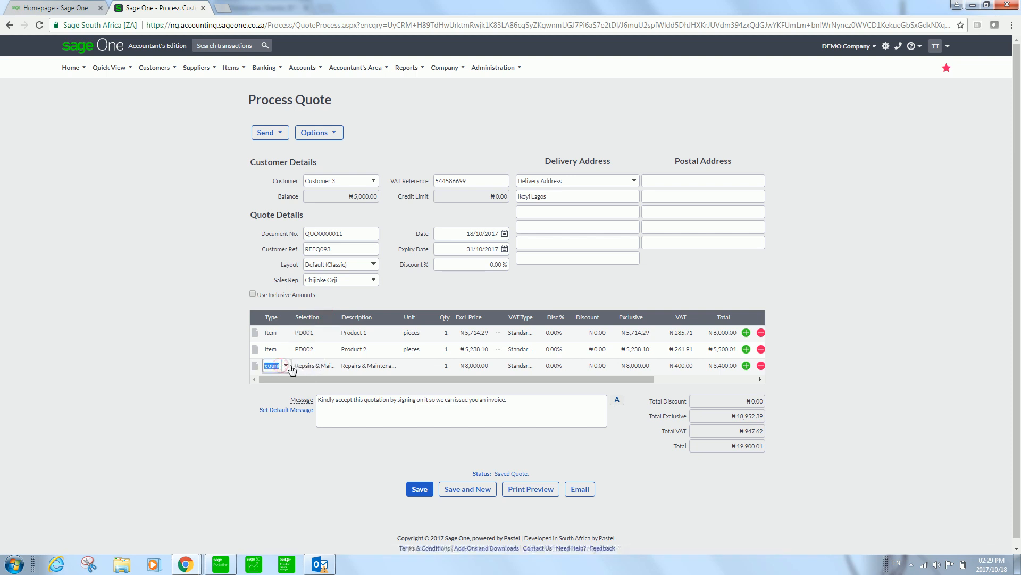
left_click(312, 366)
left_click(333, 366)
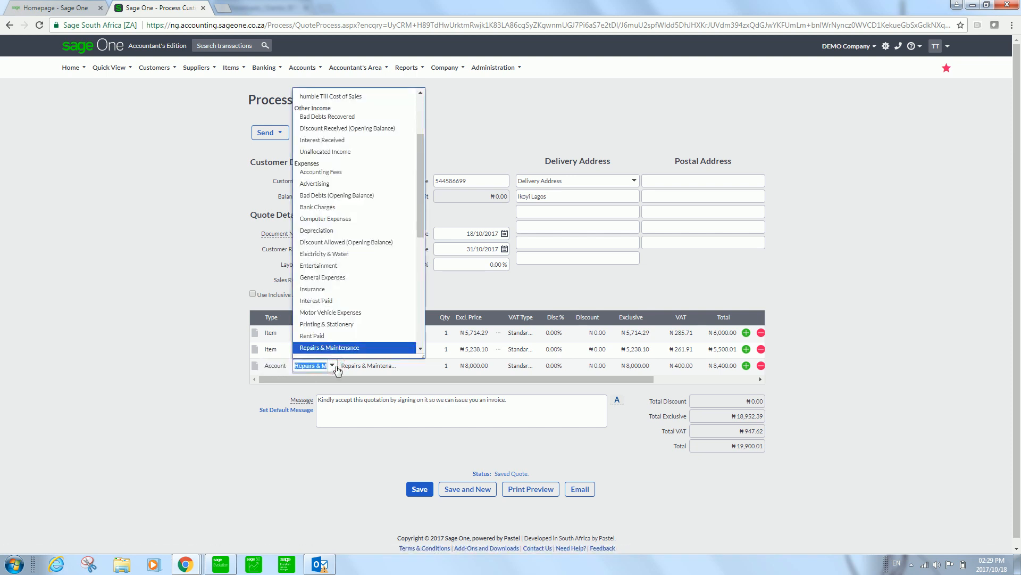
left_click(372, 377)
left_click_drag(615, 378, 647, 388)
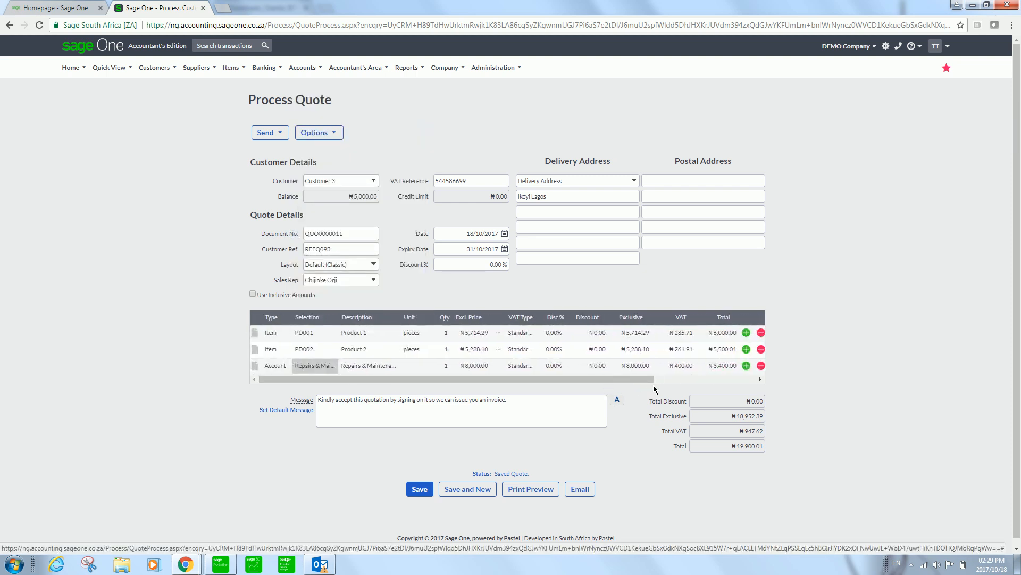
Examine the quote's message asking the customer to accept the quotation by signing it.
triple_click(524, 405)
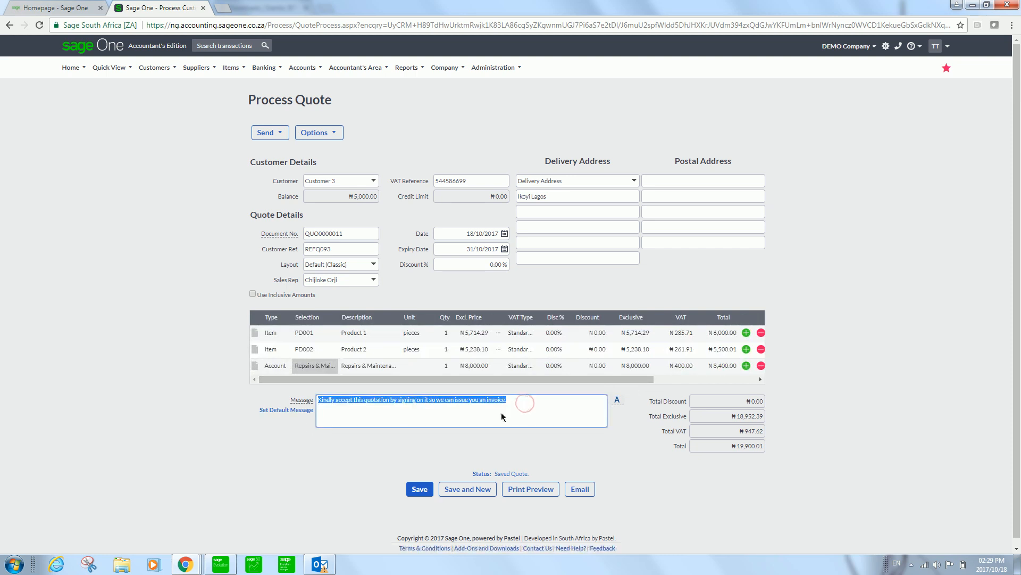
left_click(519, 401)
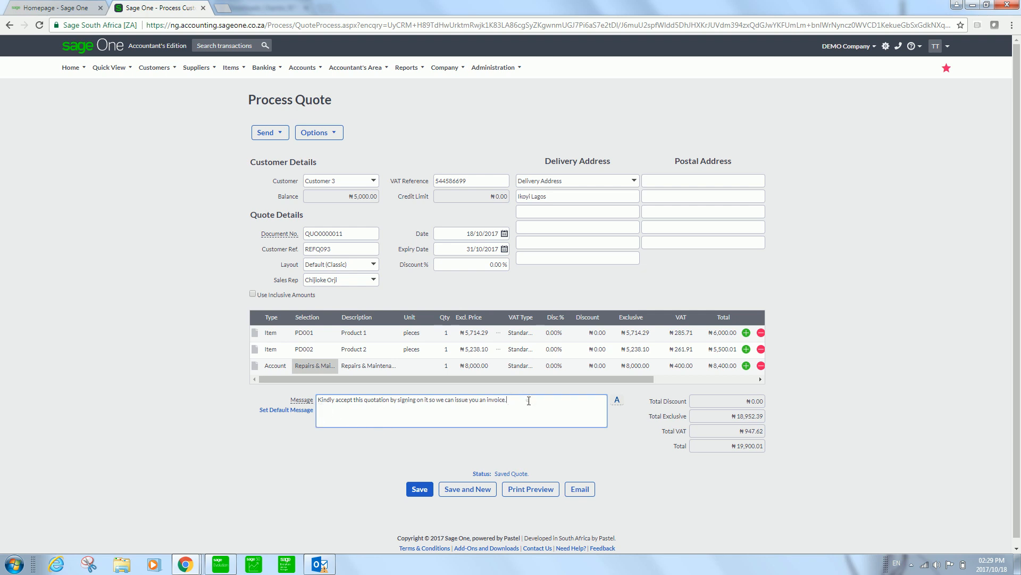
left_click(359, 414)
left_click_drag(469, 414, 472, 414)
left_click(525, 410)
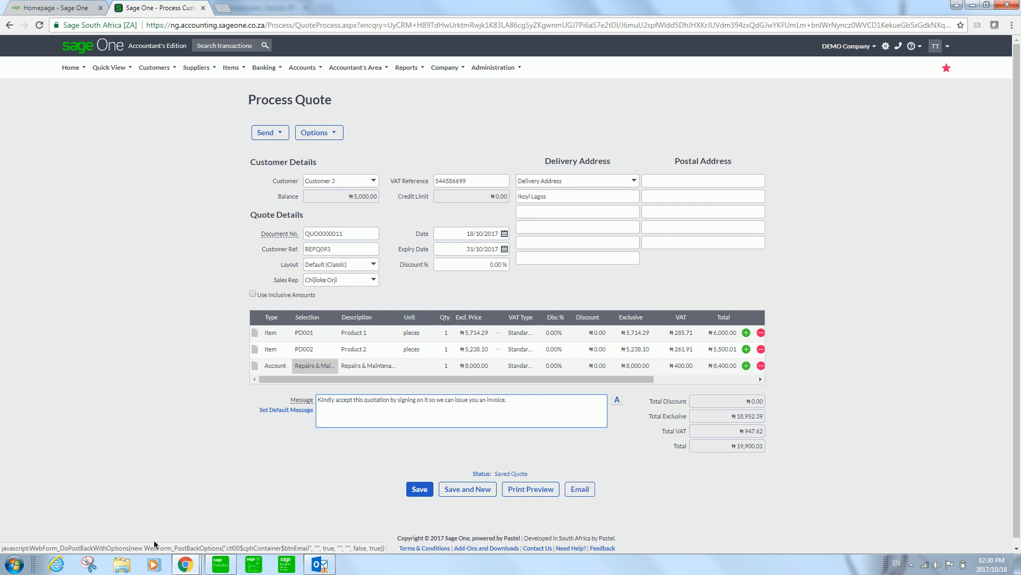
Switch to the forwarded quote email in Outlook and view its online quote link and message at full window size.
left_click(196, 570)
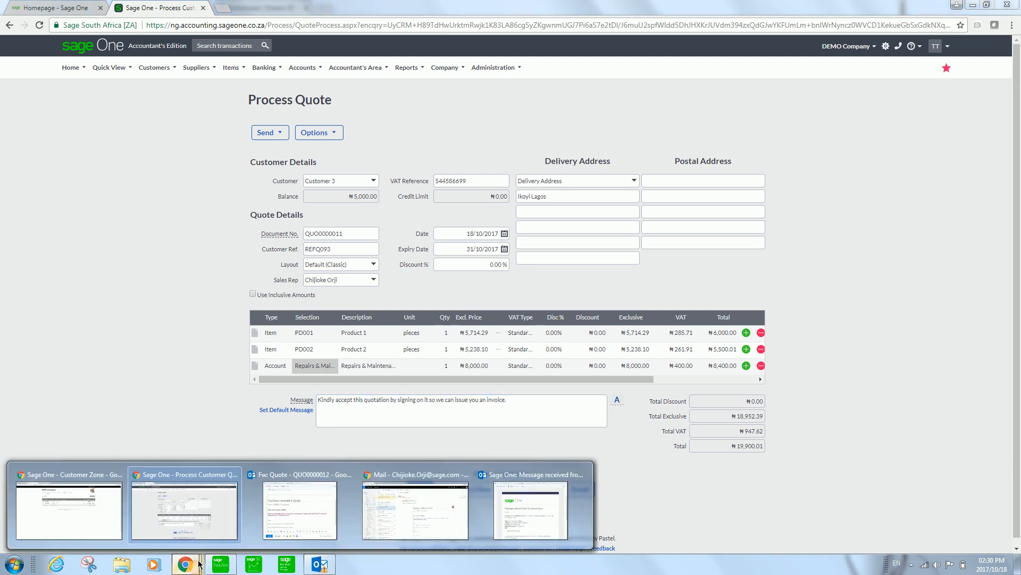
left_click(302, 513)
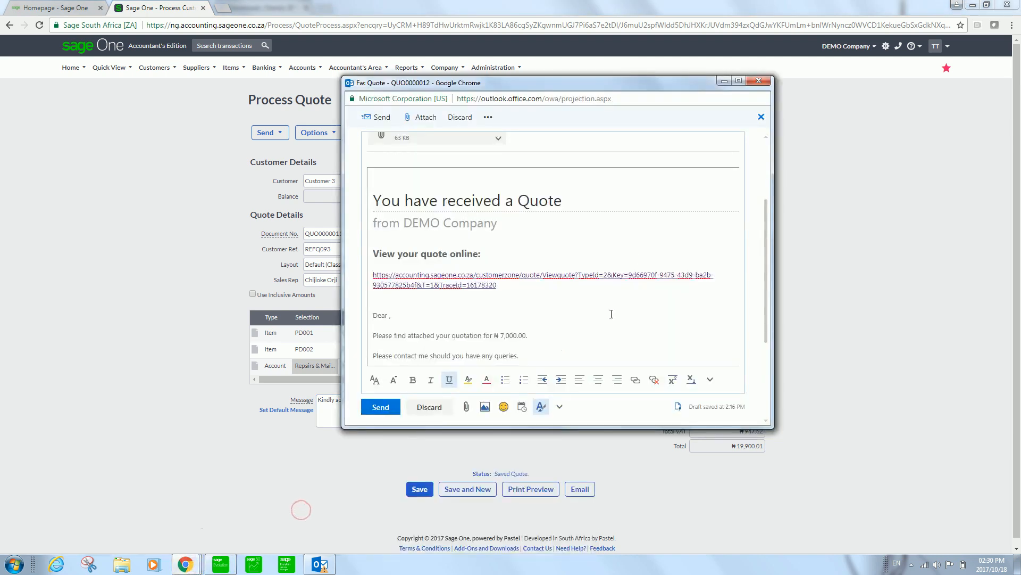
left_click(664, 319)
left_click(739, 81)
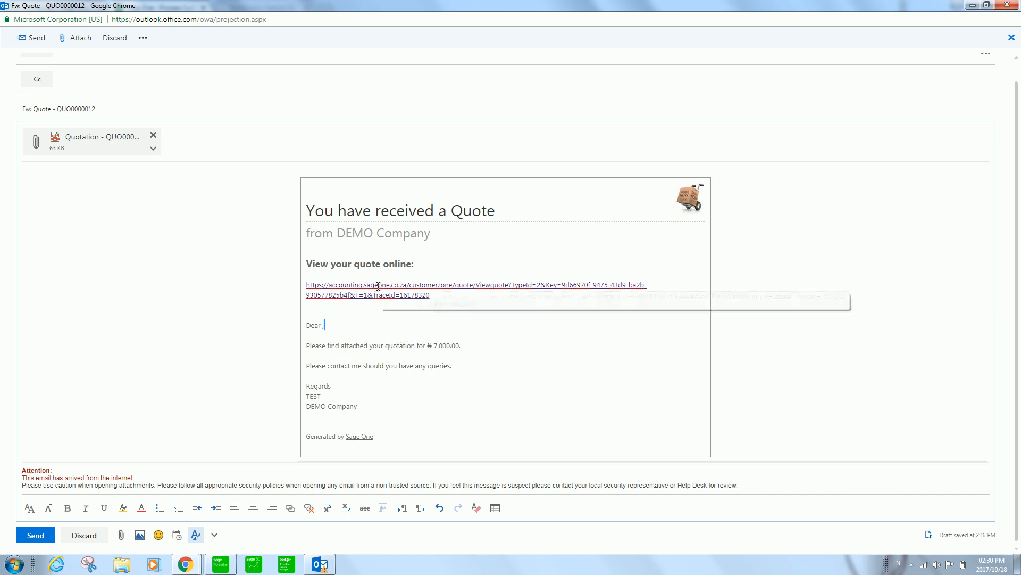
left_click(987, 5)
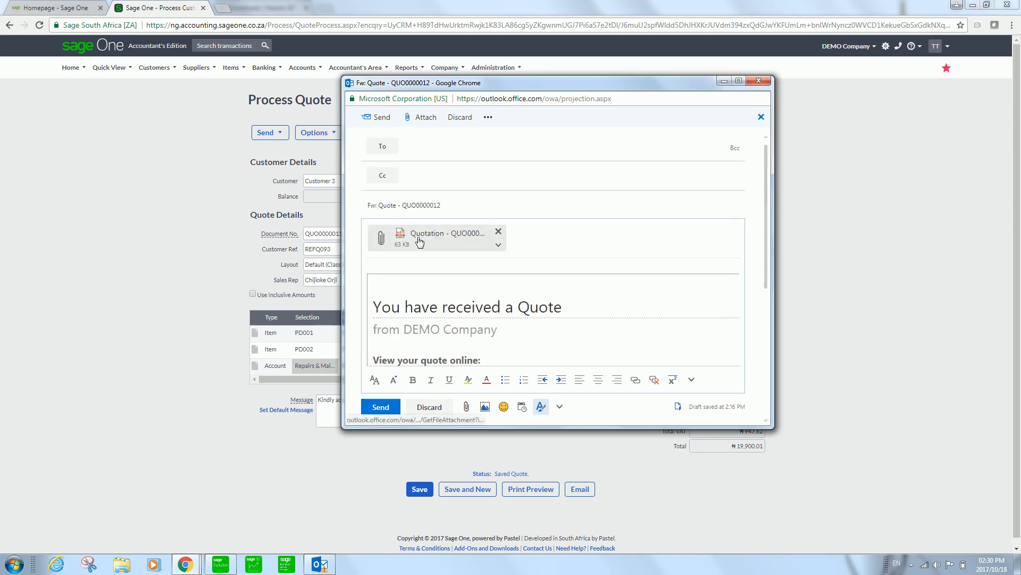
Preview the quotation PDF attached to the email, read it through, and put the preview and email window away.
left_click(419, 242)
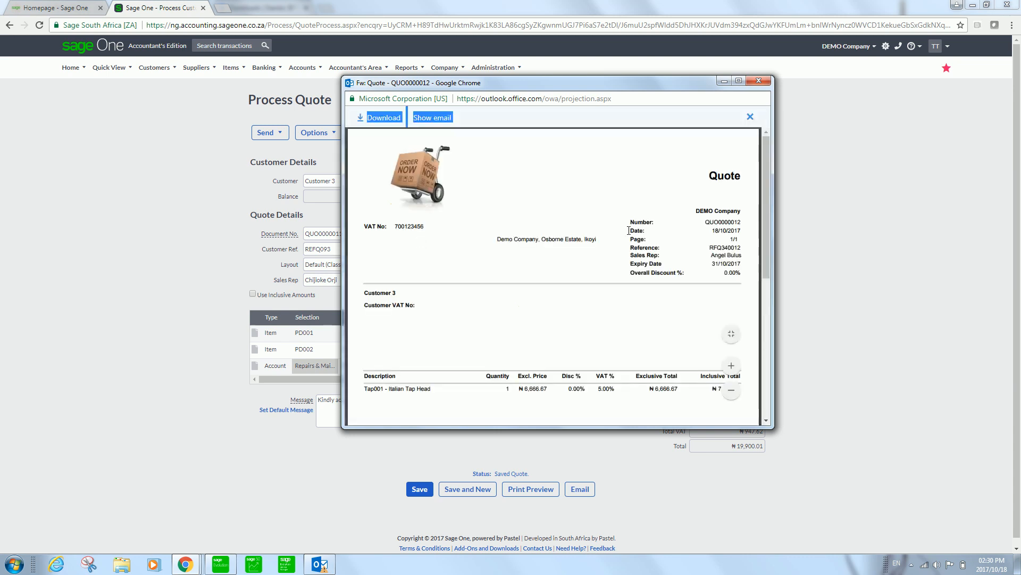
scroll(607, 257, "down", 2)
scroll(607, 258, "down", 5)
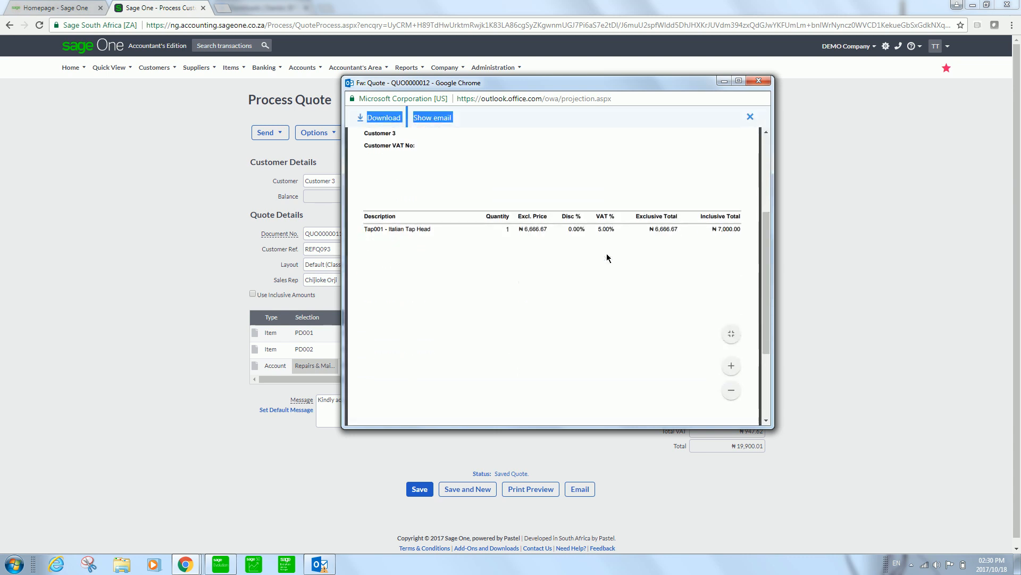
scroll(608, 258, "up", 8)
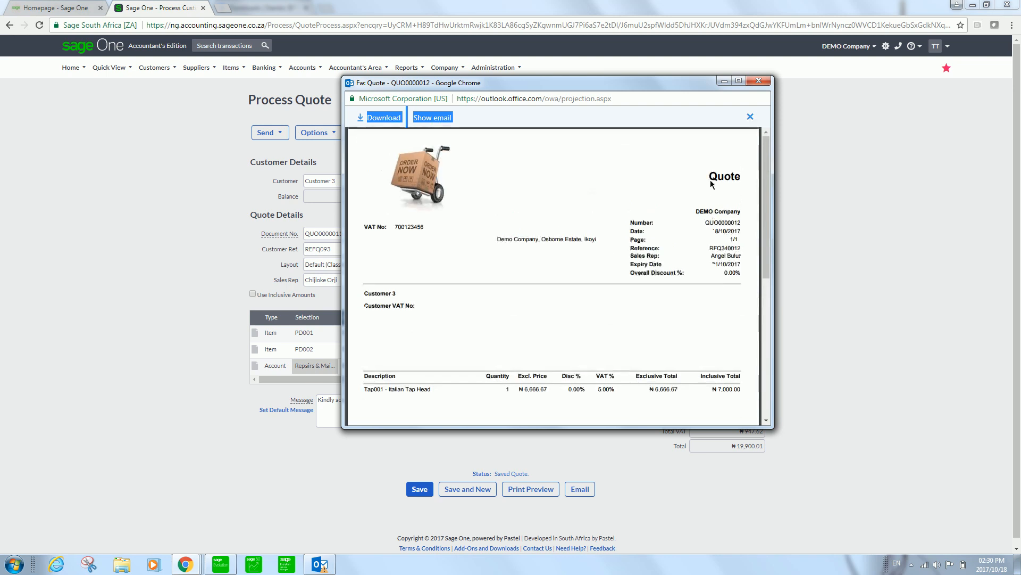
left_click(753, 118)
left_click(725, 81)
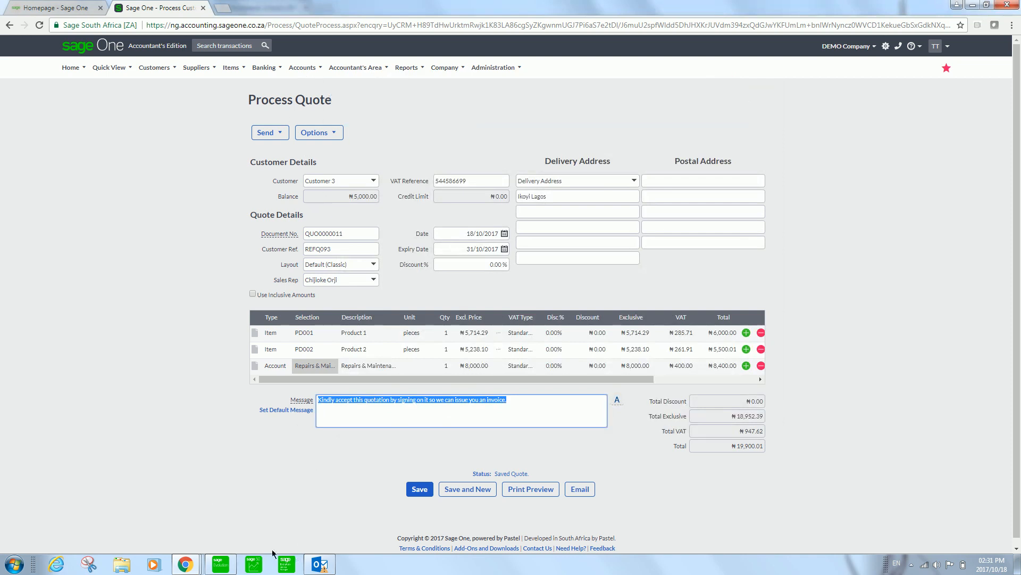
Switch to the Sage One Customer Zone window and view the customer's quotes and their statuses.
left_click(185, 565)
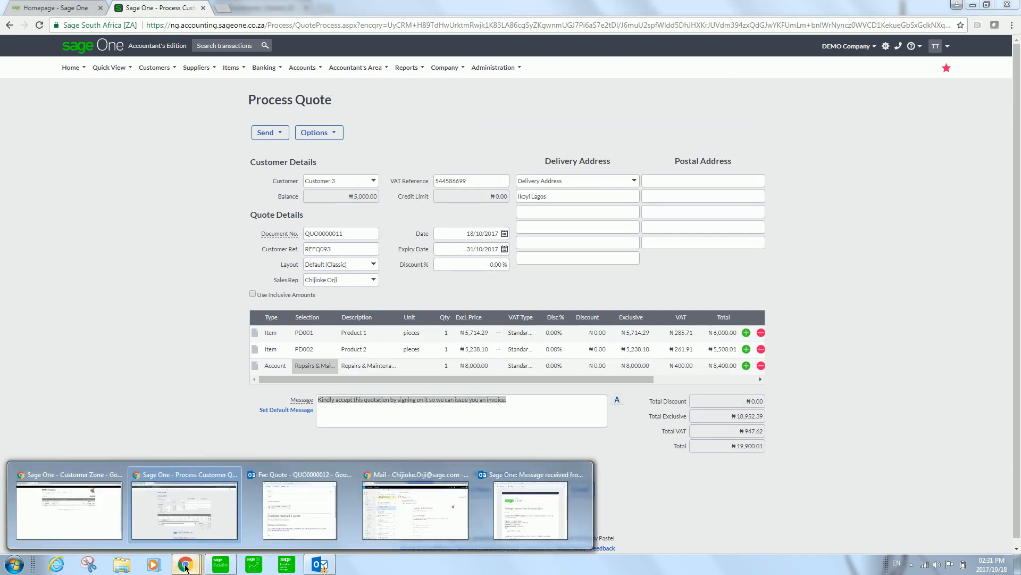
left_click(83, 514)
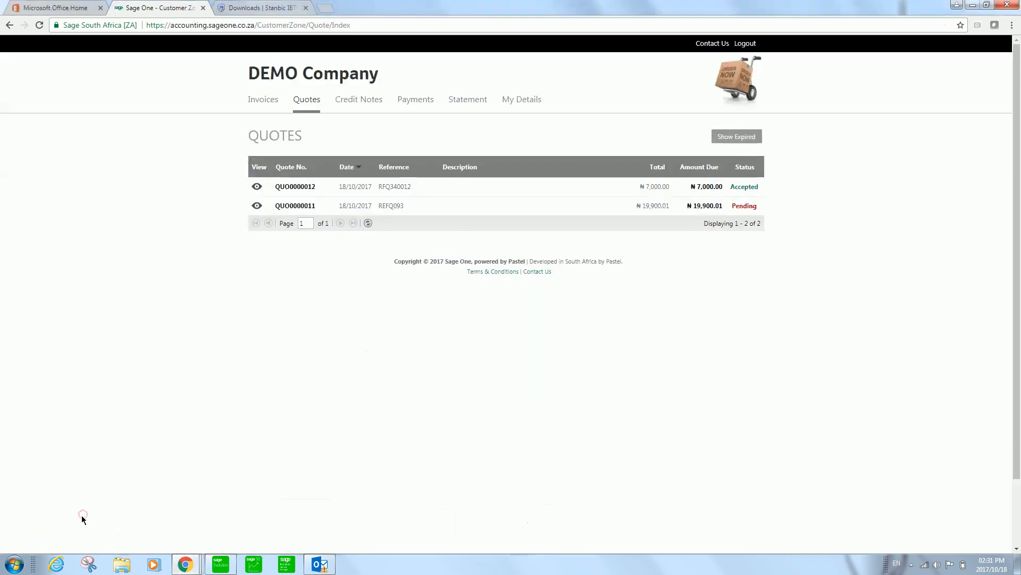
left_click(448, 379)
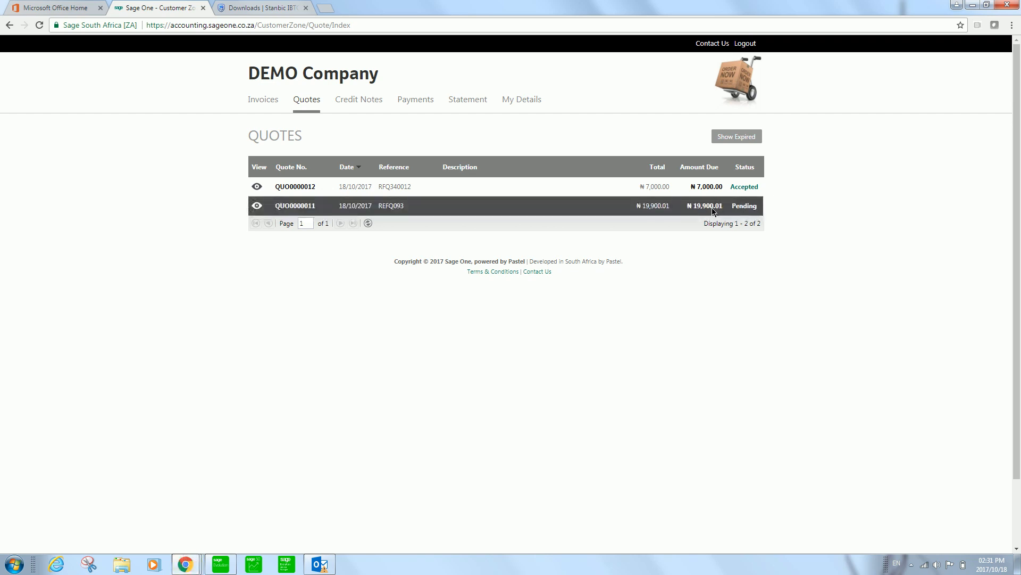
Return to the Sage One accounting window and open the Customer Quotes list.
mouse_move(186, 564)
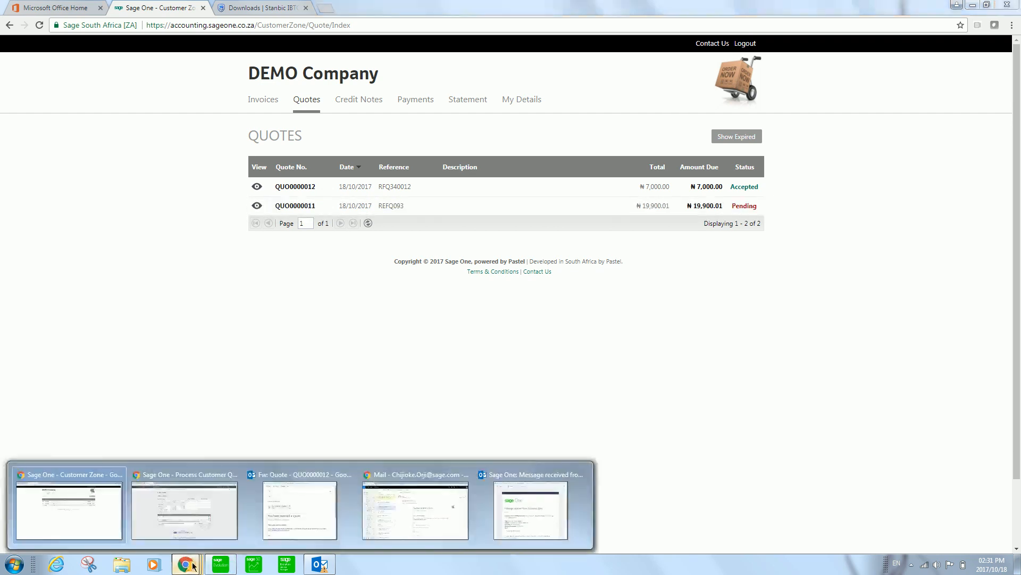
left_click(207, 524)
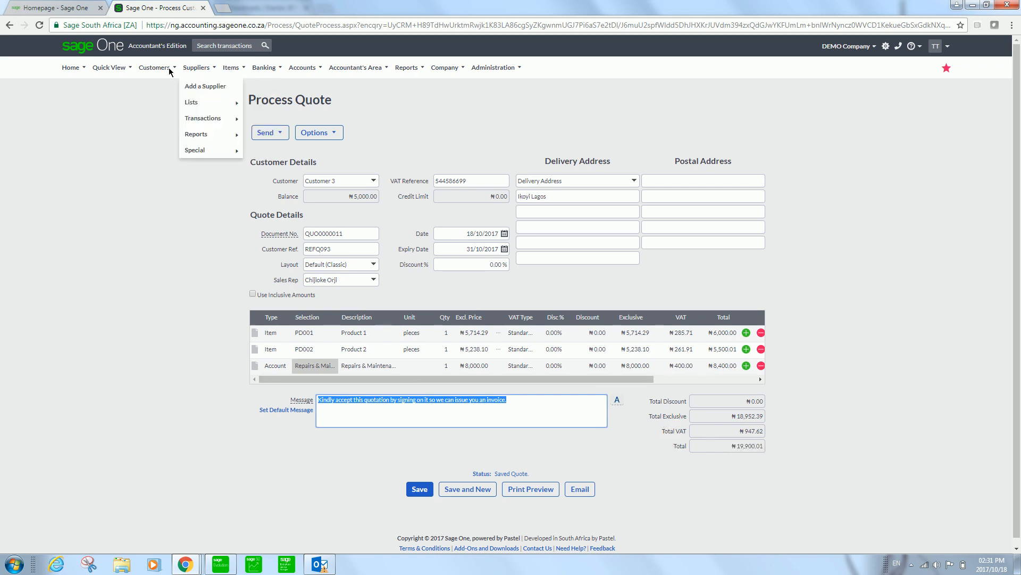
mouse_move(160, 70)
mouse_move(161, 110)
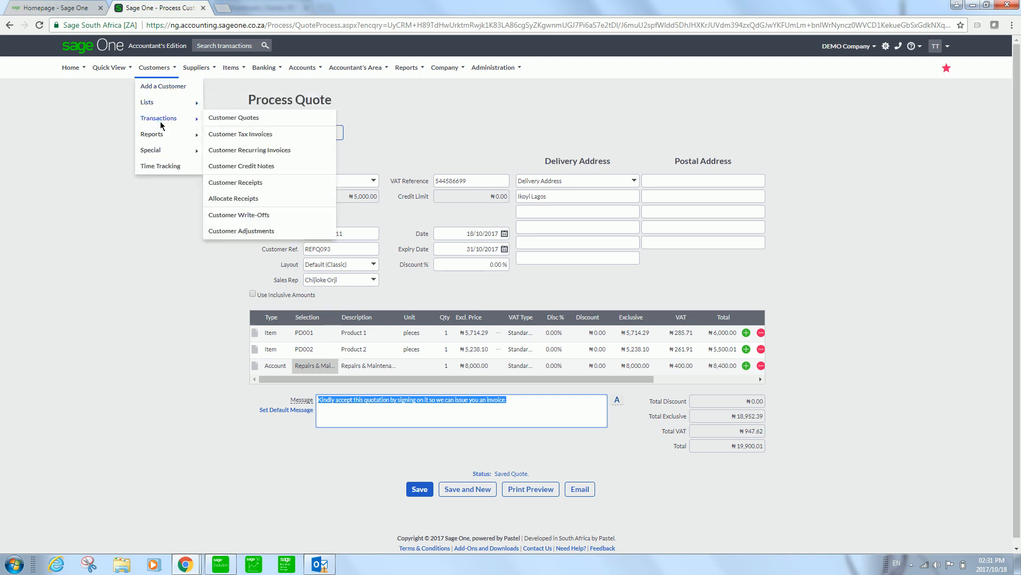
left_click(228, 120)
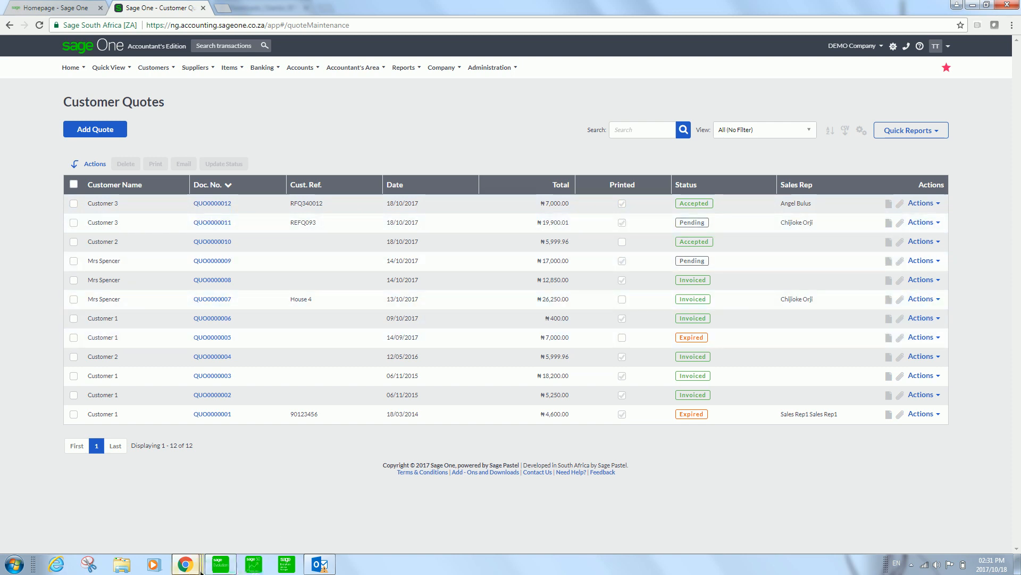
Open the pending quote with reference REFQ093 in the Customer Zone and read it through to the totals and message.
mouse_move(195, 569)
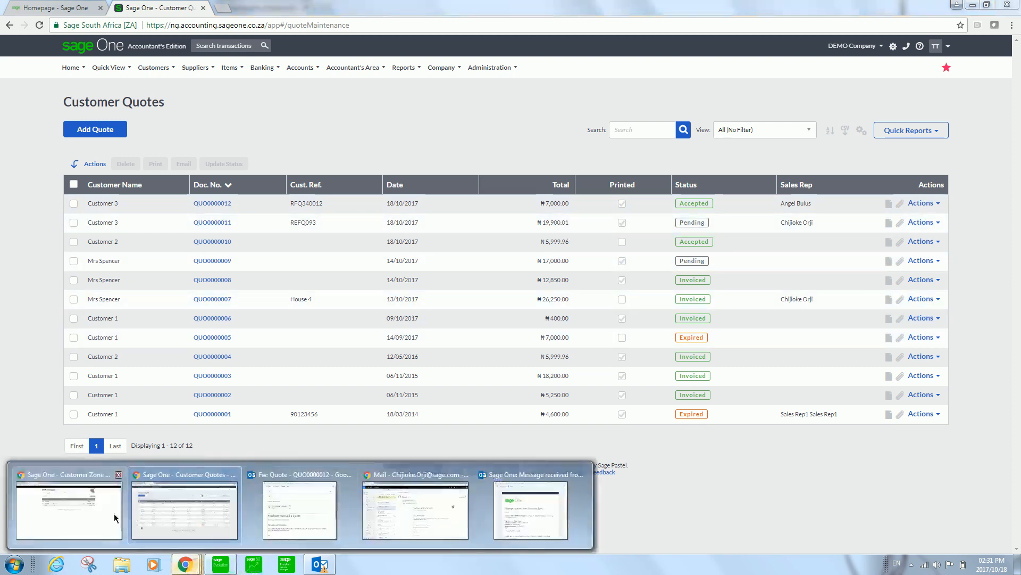
left_click(113, 513)
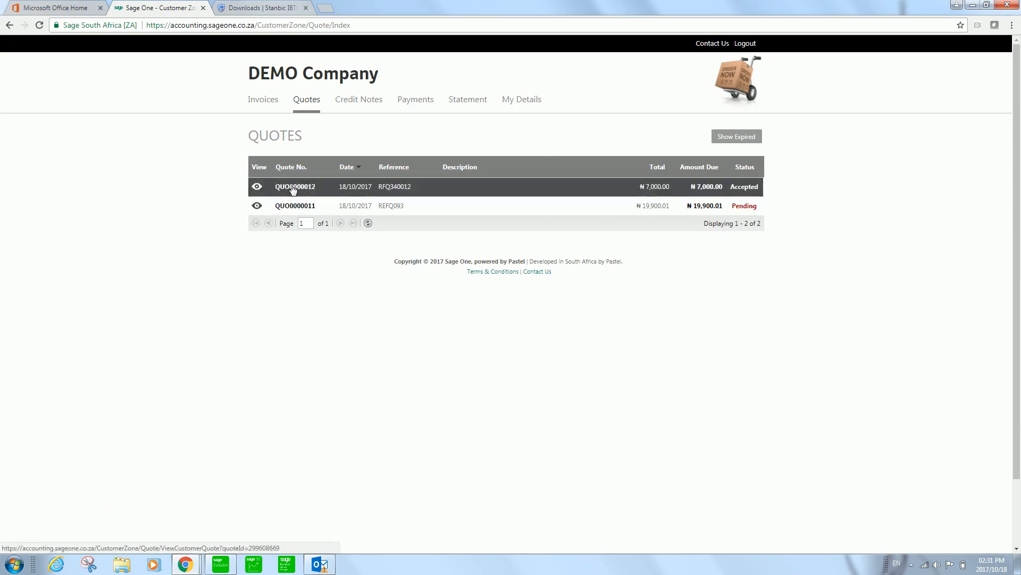
left_click(293, 204)
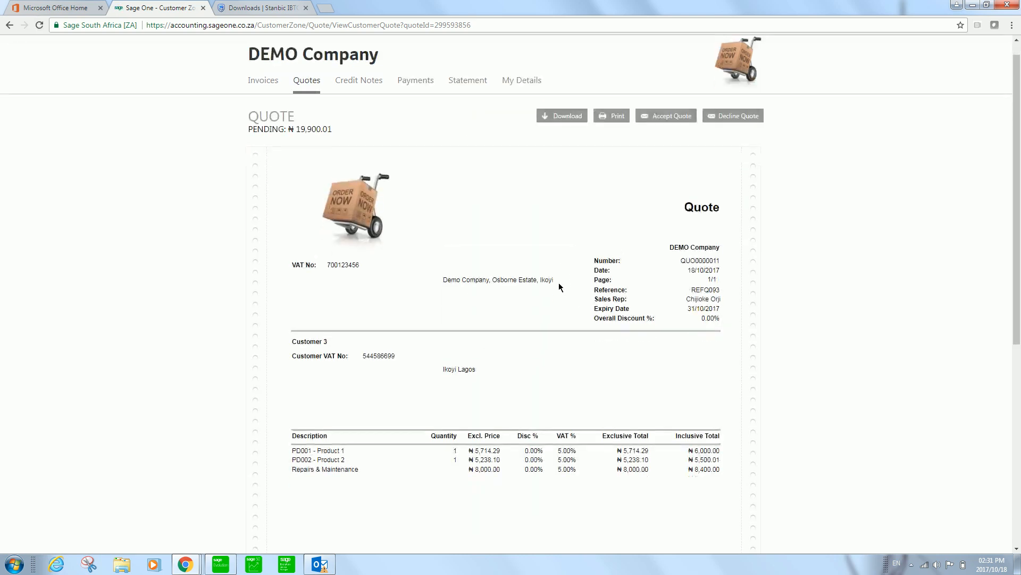
scroll(560, 288, "down", 5)
scroll(559, 283, "down", 2)
scroll(559, 283, "up", 4)
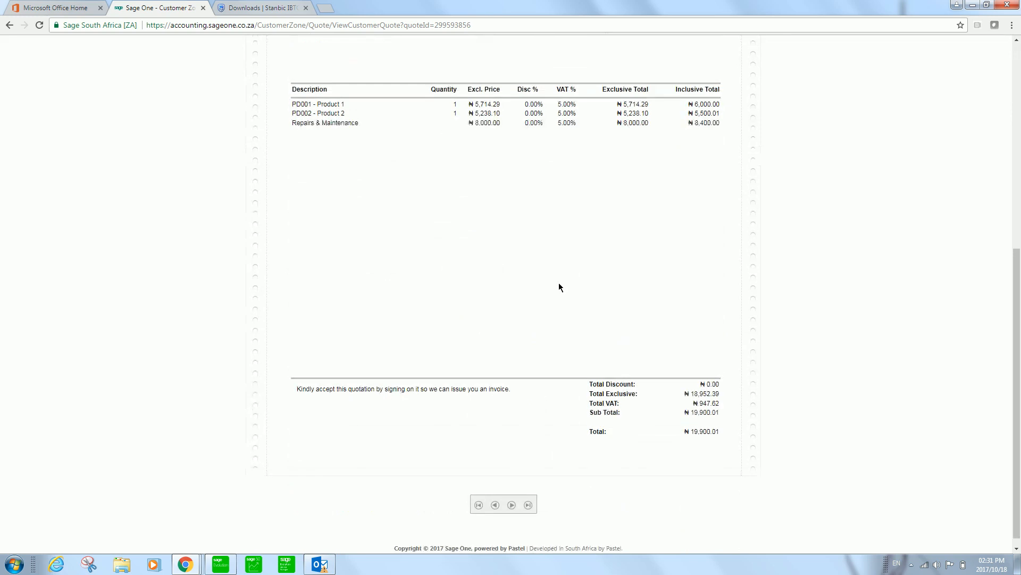
scroll(530, 226, "up", 1)
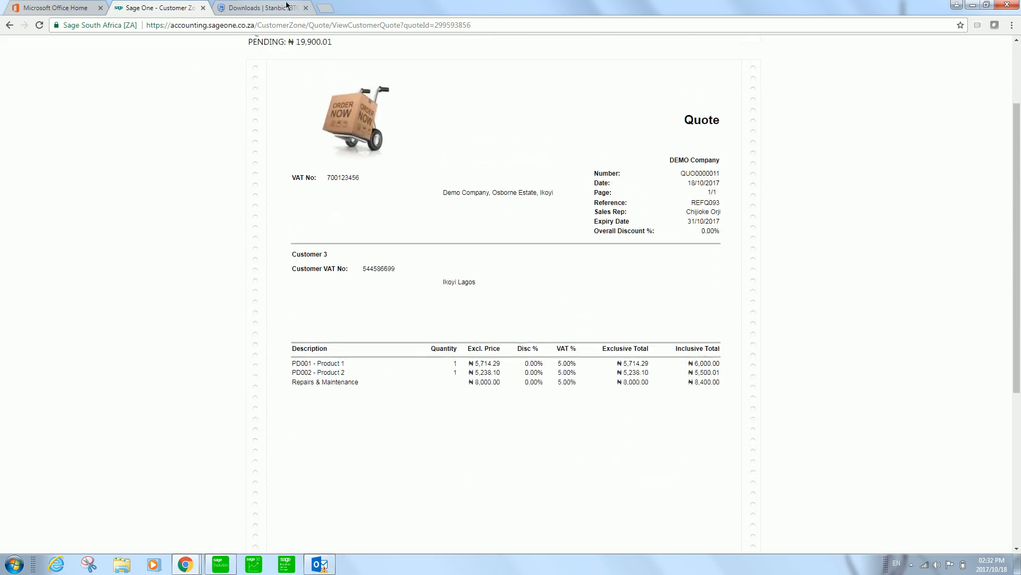
scroll(522, 234, "up", 3)
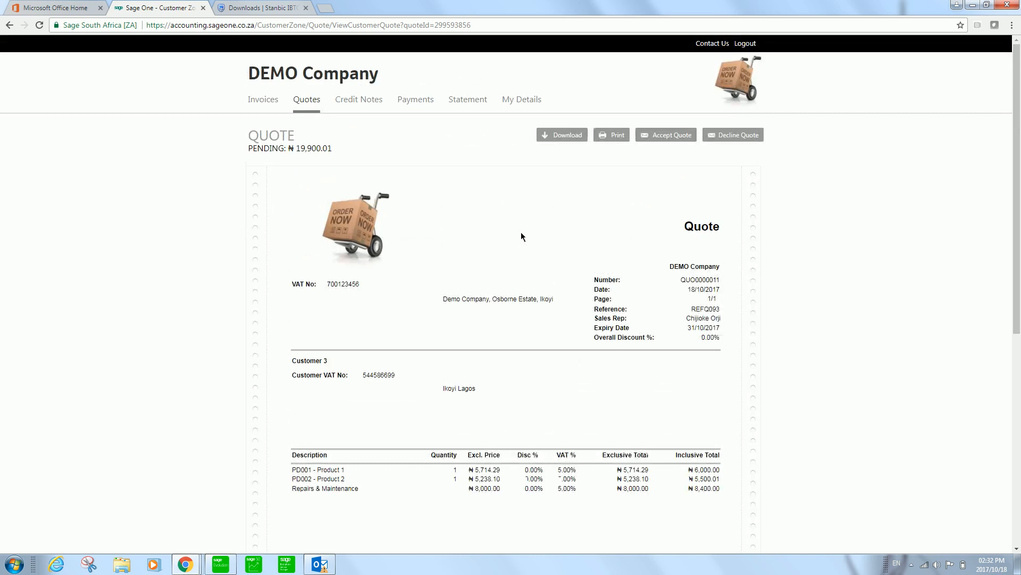
scroll(521, 236, "down", 1)
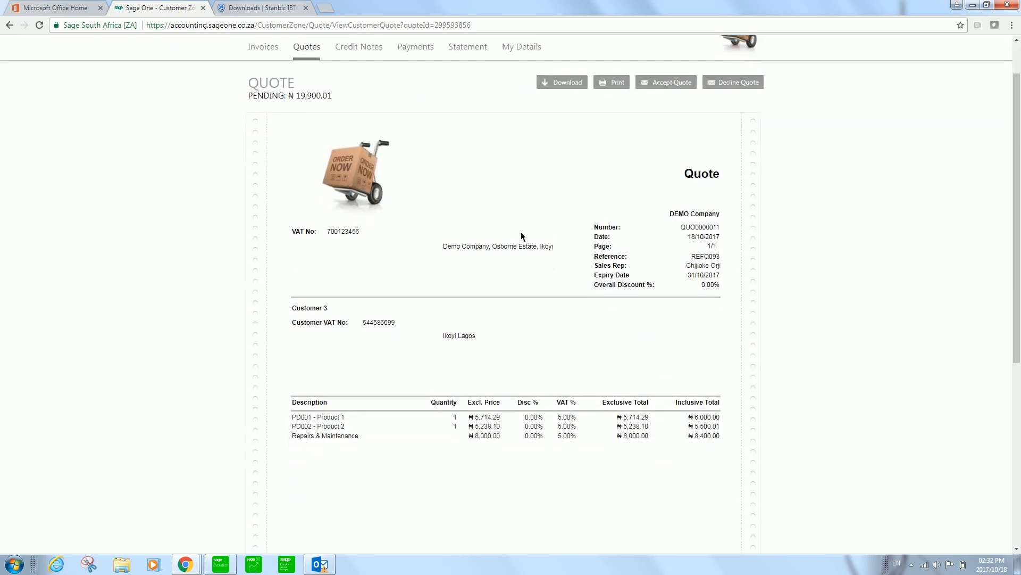
scroll(521, 236, "up", 1)
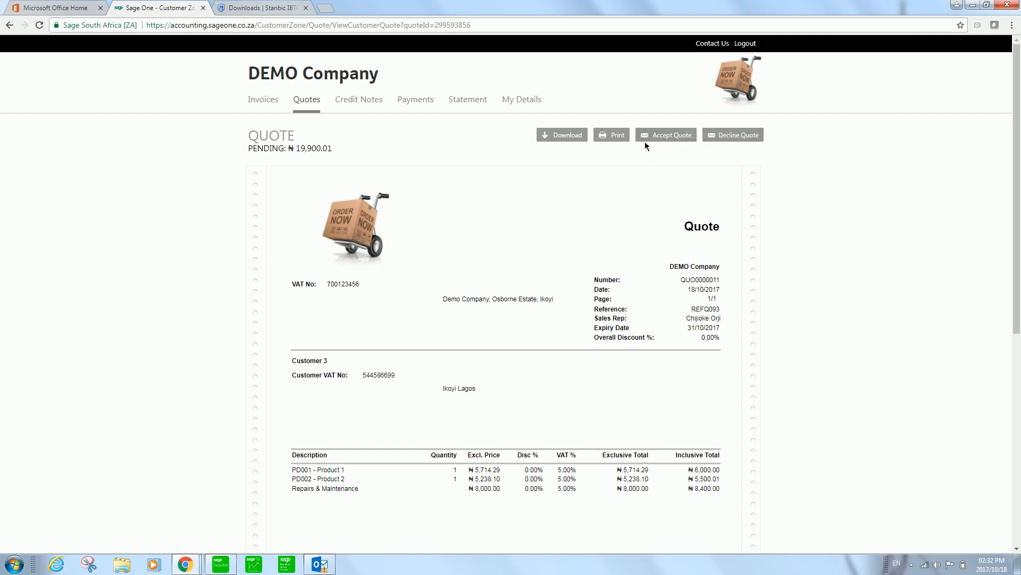
Switch to the Customer Zone notification email, read the quote acceptance details and the customer's note, and close the email.
mouse_move(185, 564)
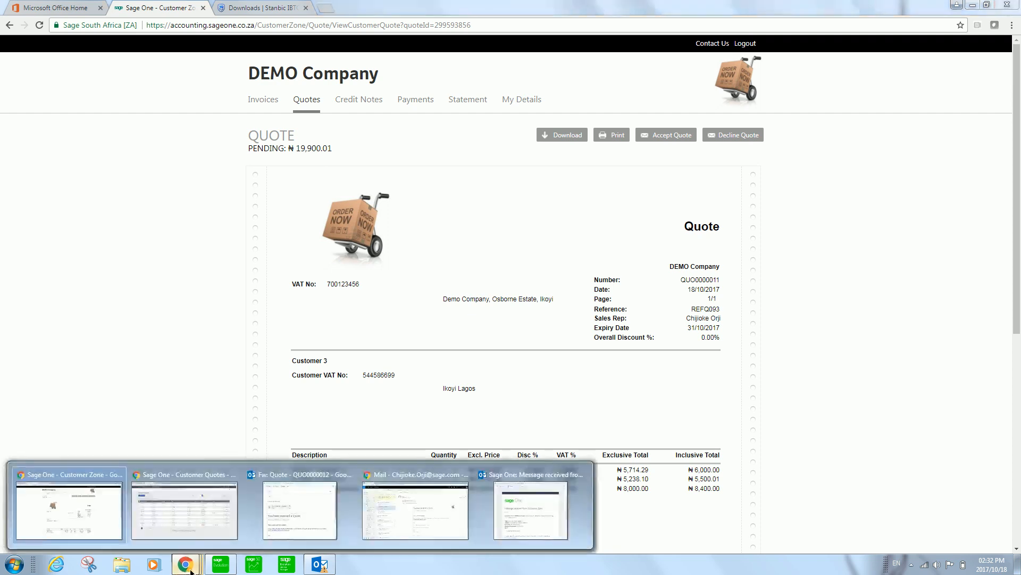
left_click(553, 518)
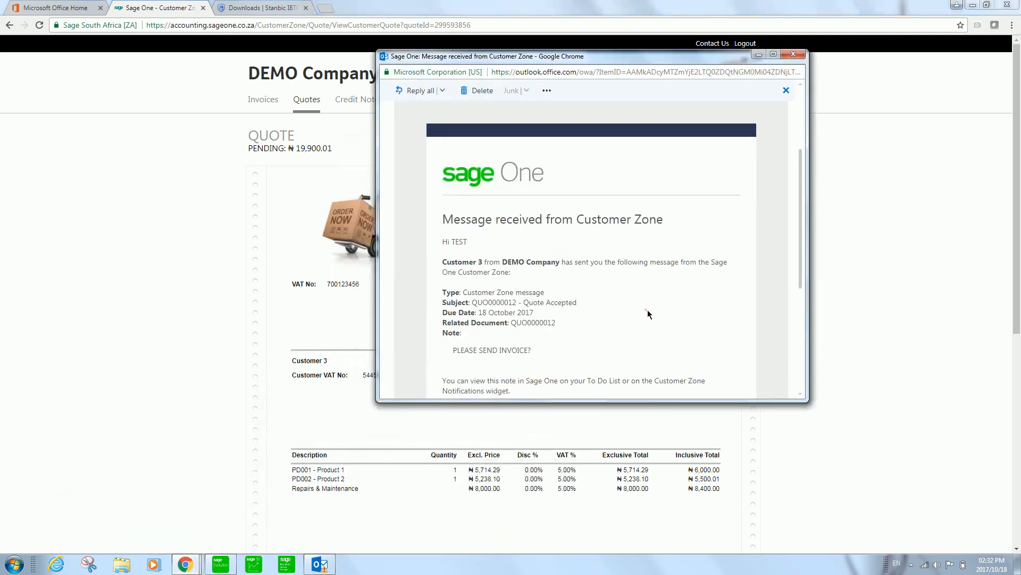
scroll(647, 309, "down", 1)
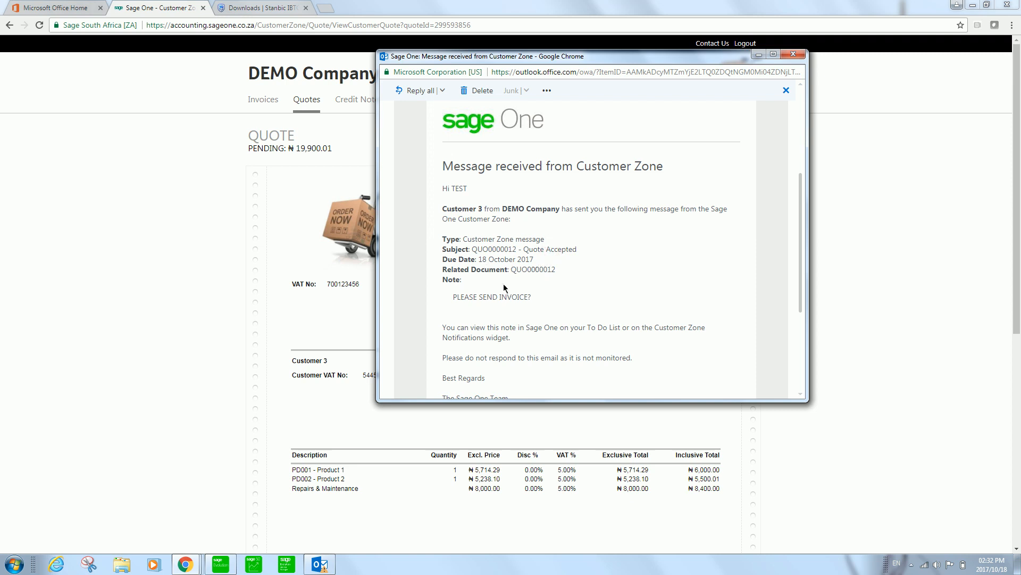
left_click(550, 270)
left_click(471, 298)
left_click(490, 297)
right_click(601, 239)
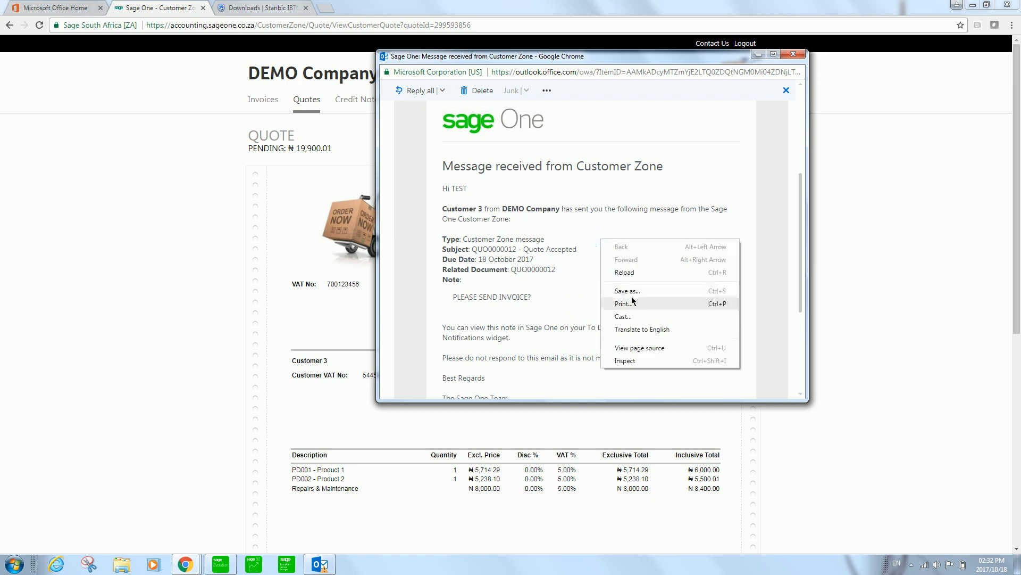
left_click(661, 203)
left_click(795, 55)
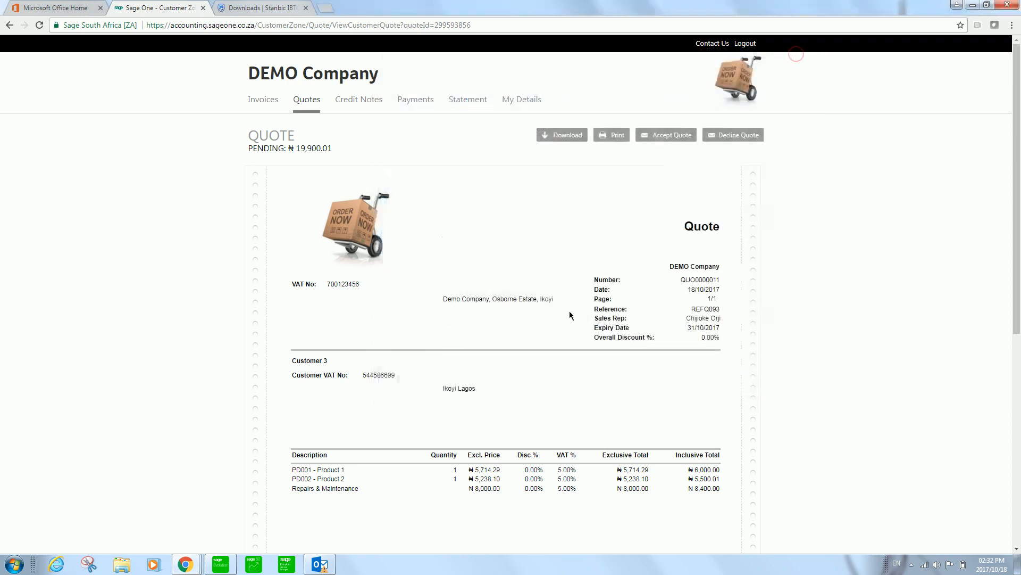
Return to the Customer Quotes list and view the attachments window of Customer 3's pending quote, closing it without adding files.
mouse_move(182, 571)
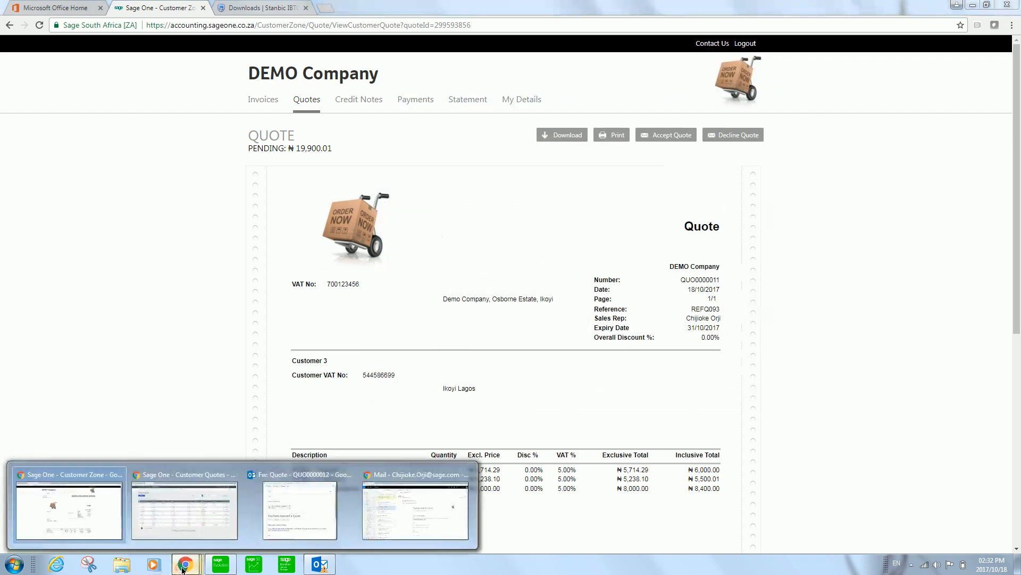
left_click(195, 516)
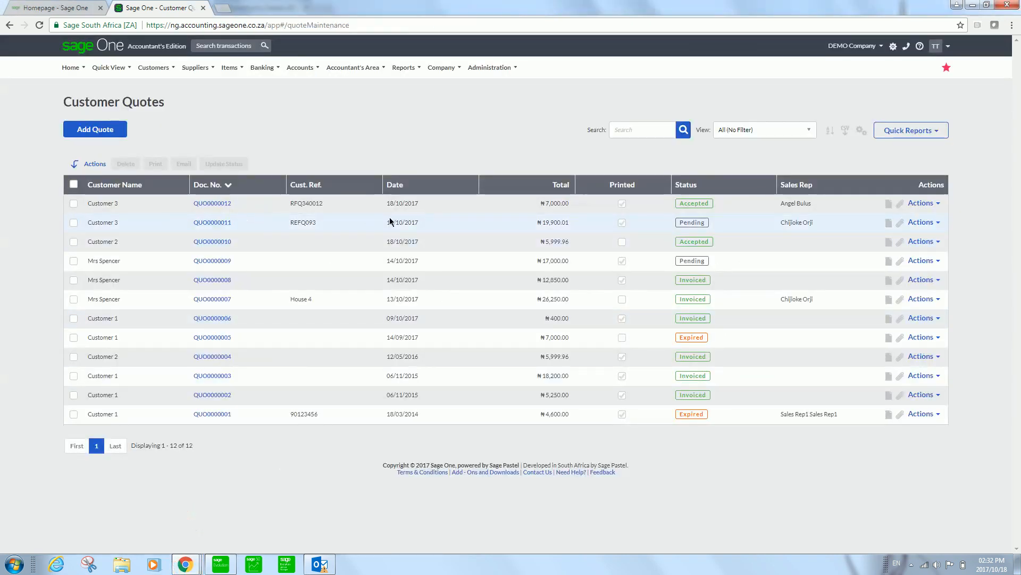
left_click(900, 225)
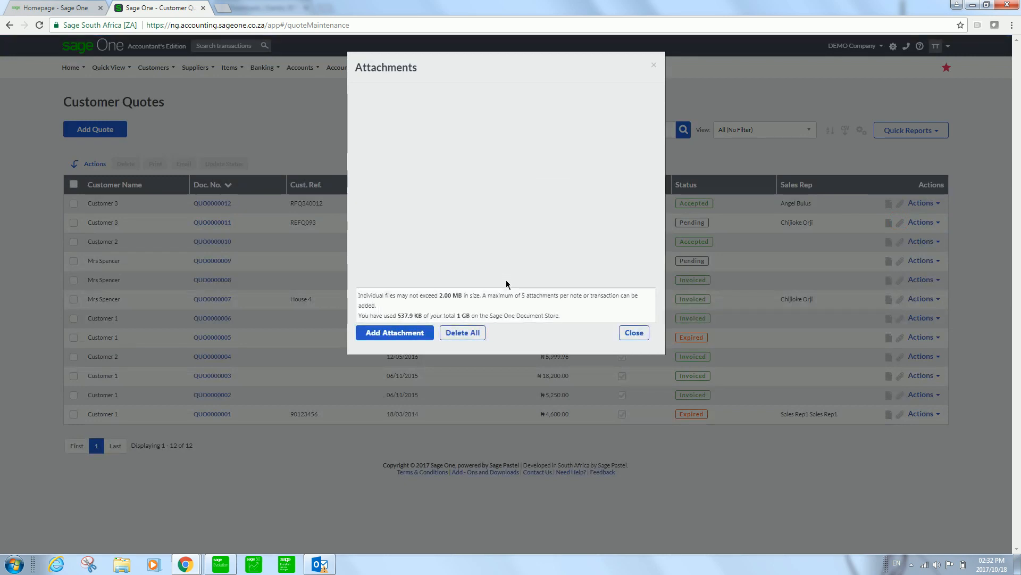
left_click(634, 333)
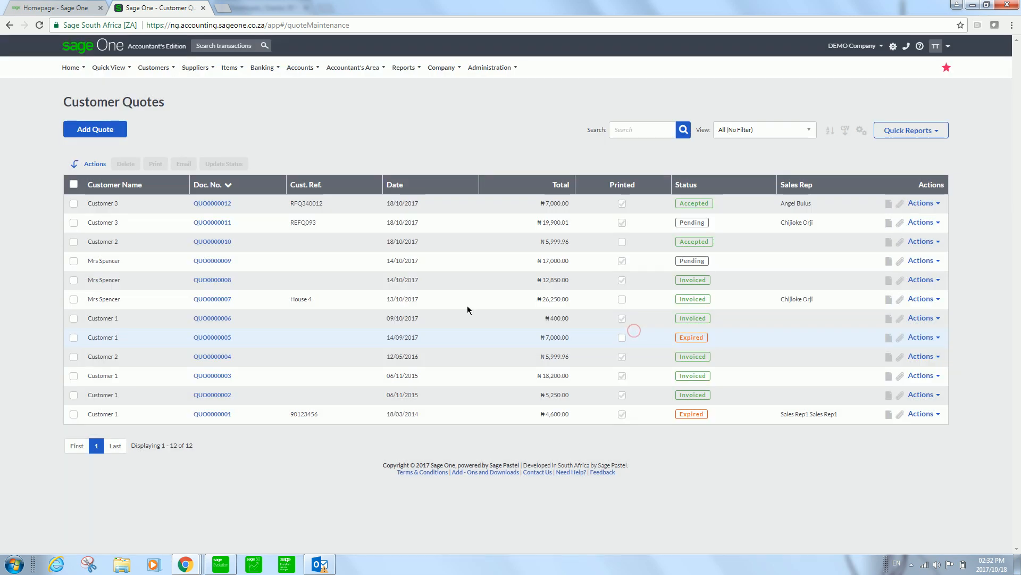
Open Customer 3's pending quote from the list and review its available status and invoice options.
left_click(213, 226)
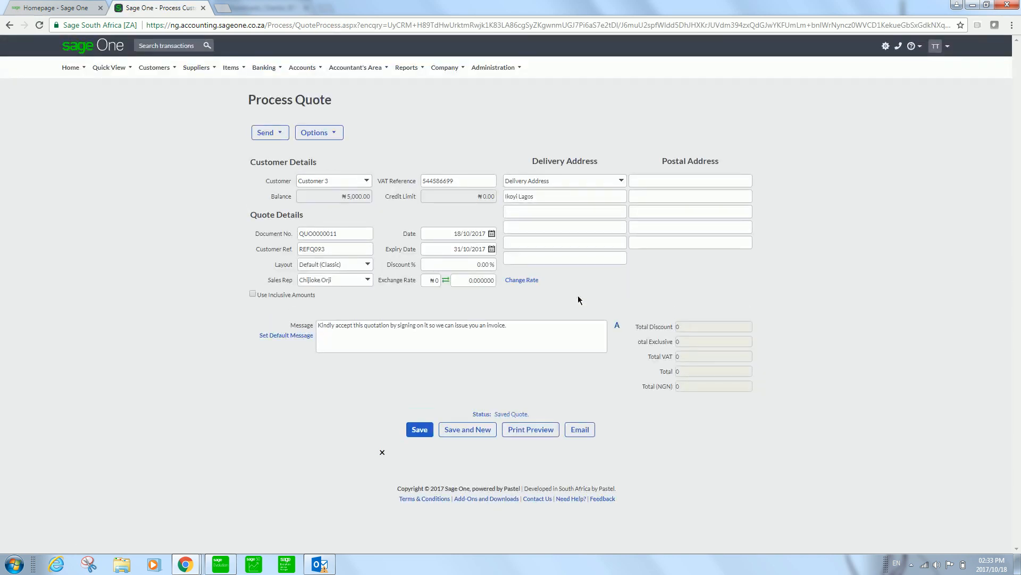
left_click(334, 133)
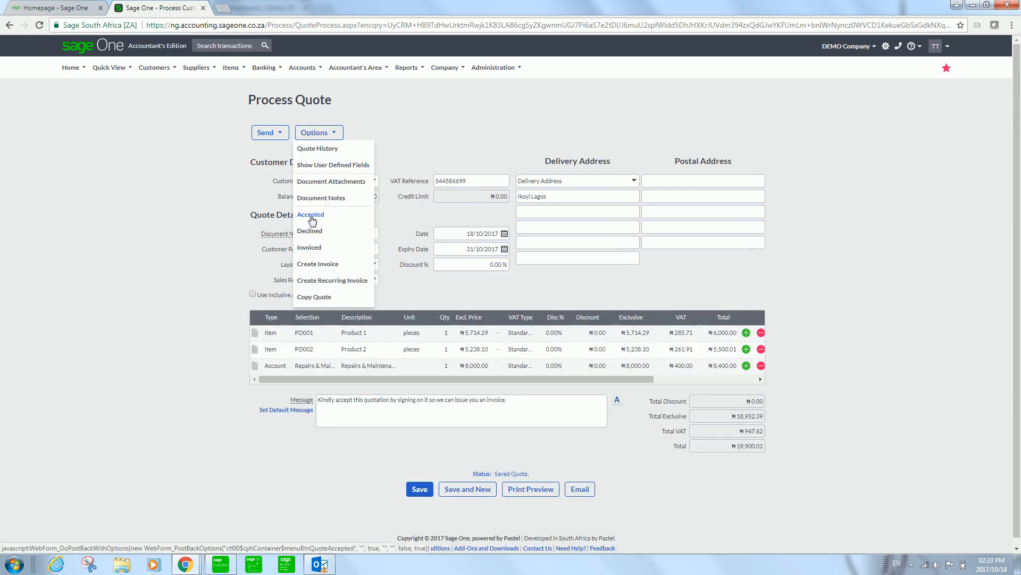
left_click(546, 126)
Switch to the Customer Zone and go back from the open quote to its Quotes list.
mouse_move(195, 570)
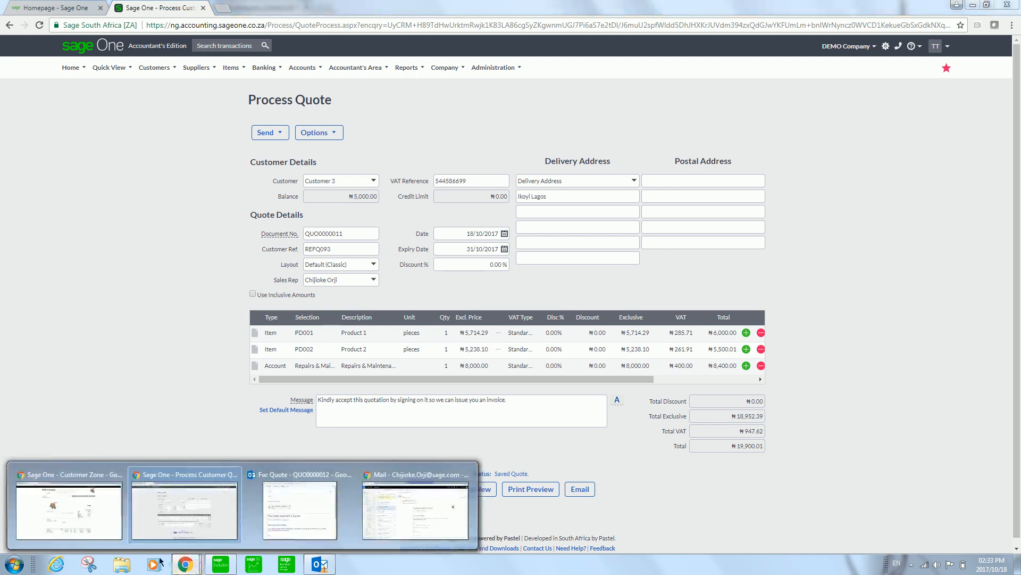
left_click(72, 508)
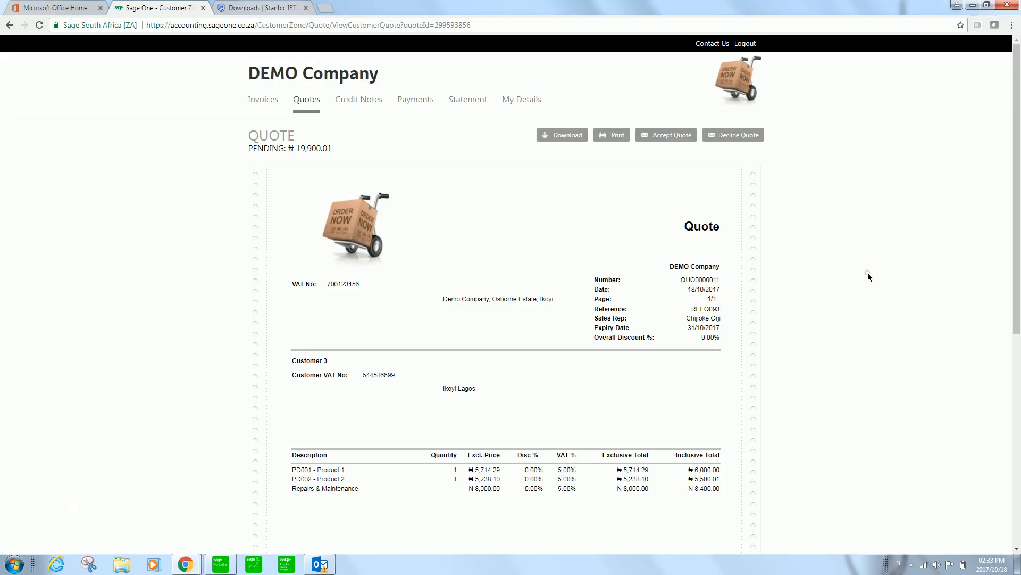
left_click(307, 100)
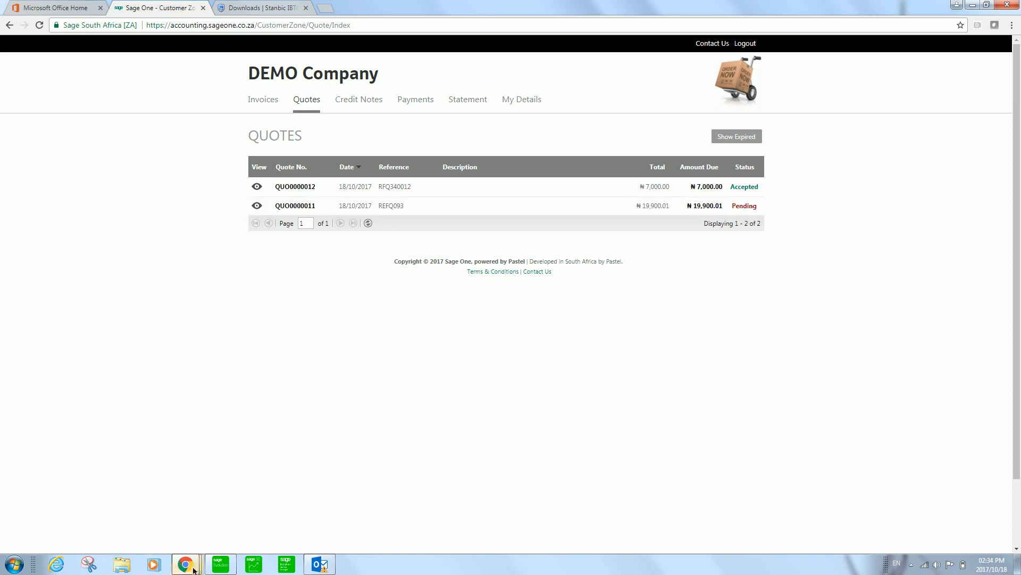
Return to the open Process Quote page and mark Customer 3's quote as Accepted.
mouse_move(193, 570)
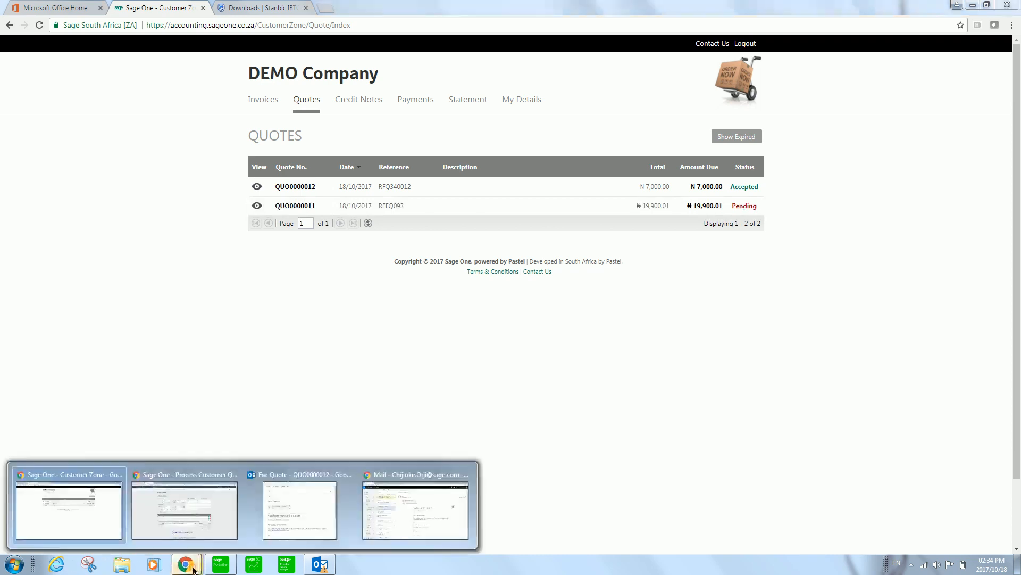
left_click(192, 516)
left_click(318, 132)
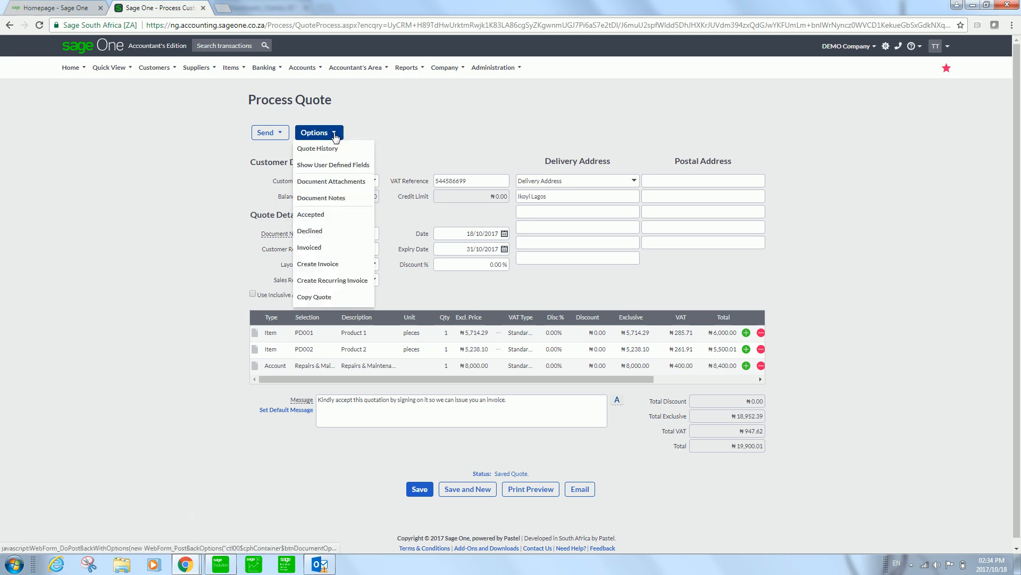
left_click(322, 215)
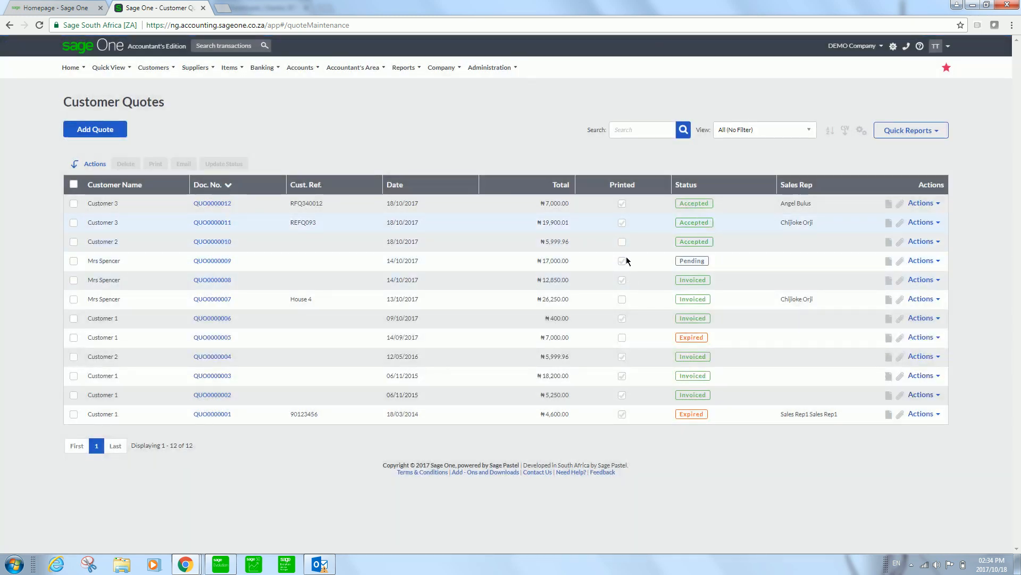
Check the status of quote REFQ093 in the Customer Zone's Quotes list and minimize that window.
mouse_move(186, 563)
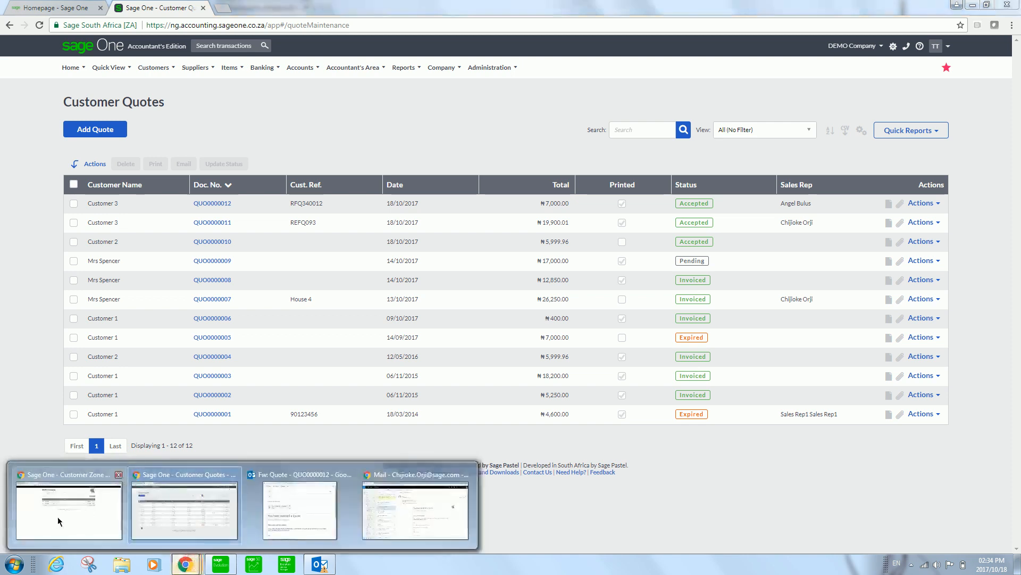
left_click(82, 515)
left_click(715, 139)
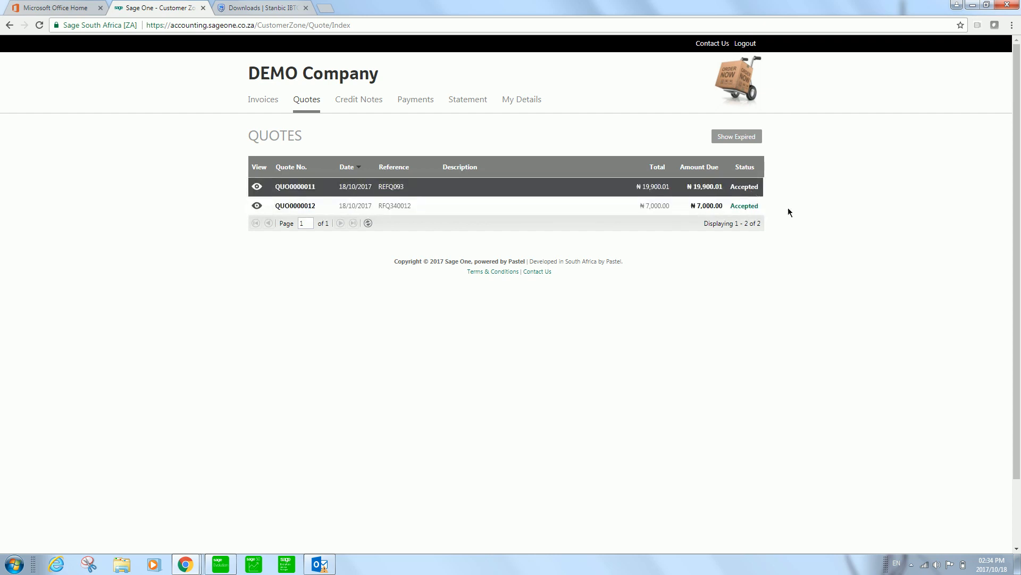
left_click(973, 5)
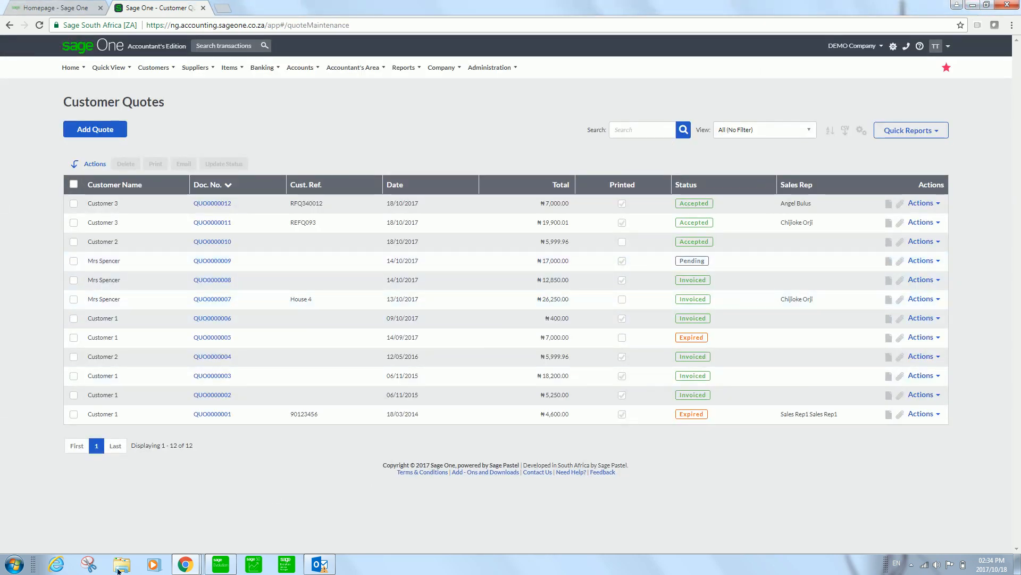
Switch to the Customer Zone, review Customer 3's Payments, Statement and Invoices pages, and minimize that window.
left_click(190, 572)
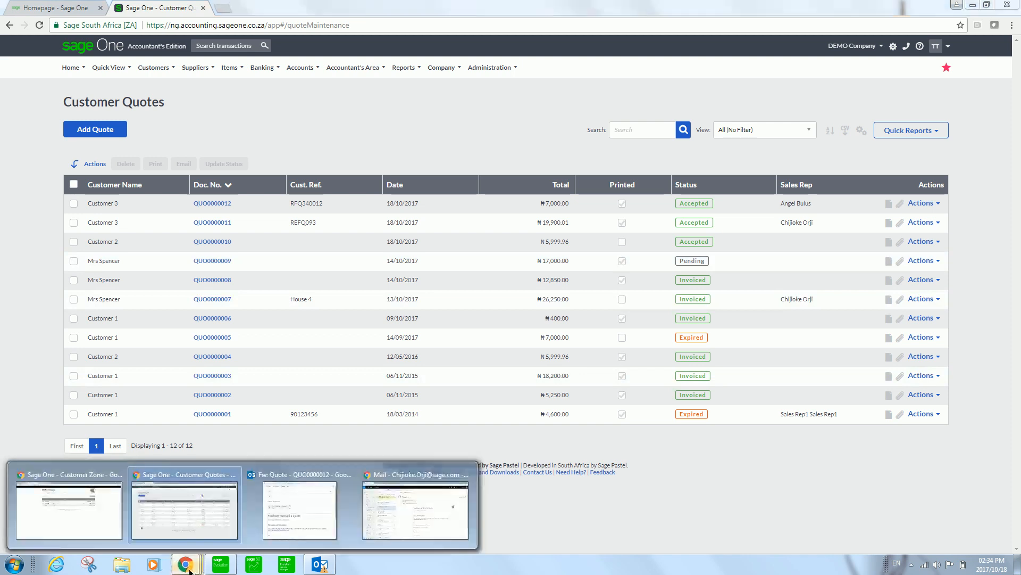
left_click(100, 531)
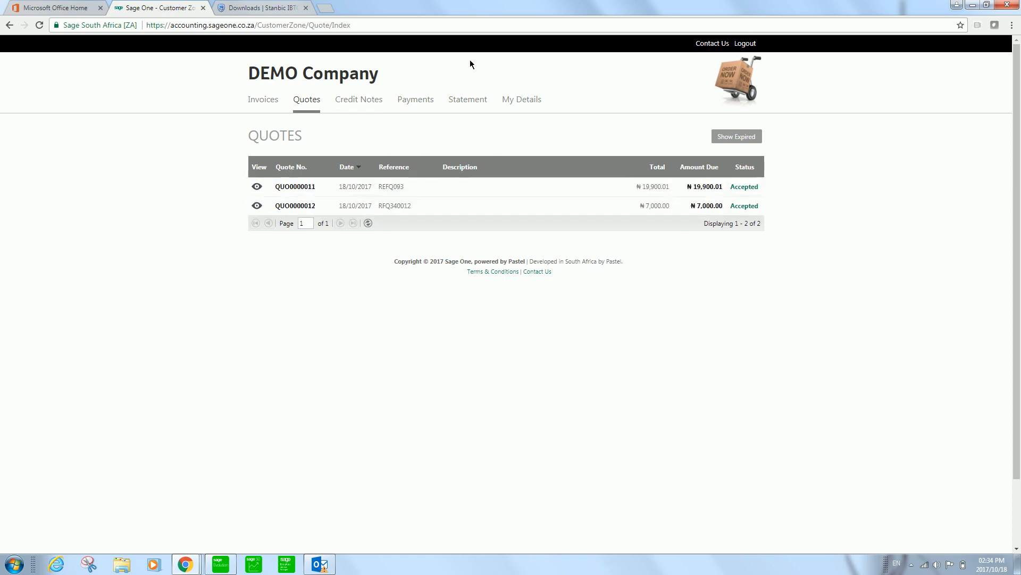
left_click(421, 101)
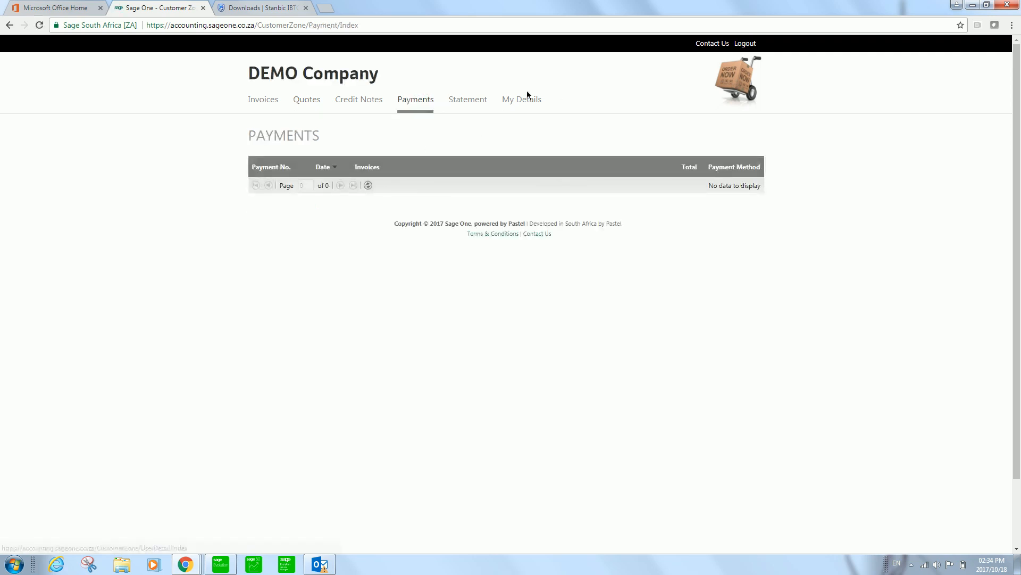
left_click(470, 105)
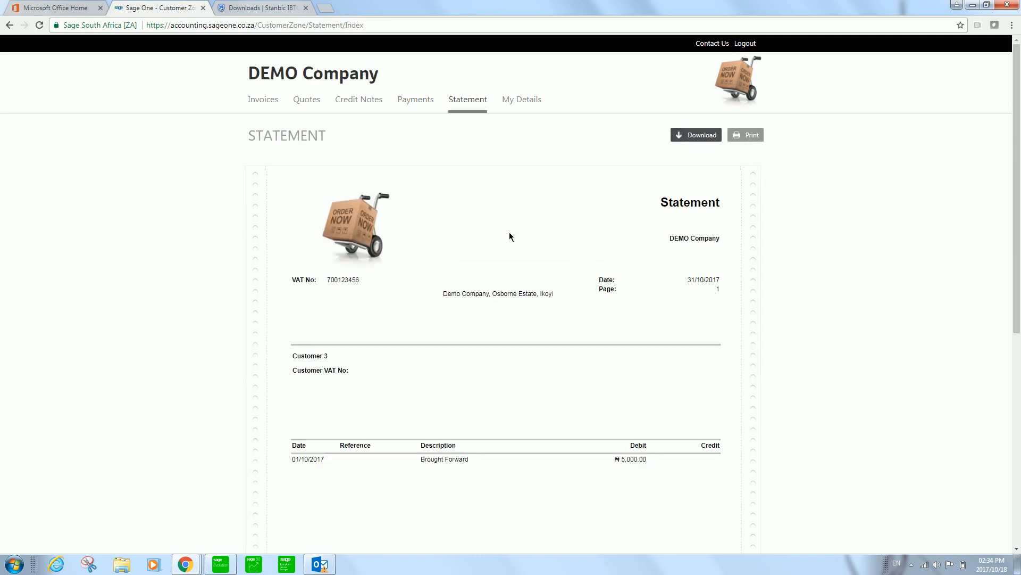
scroll(510, 235, "down", 2)
scroll(509, 233, "down", 5)
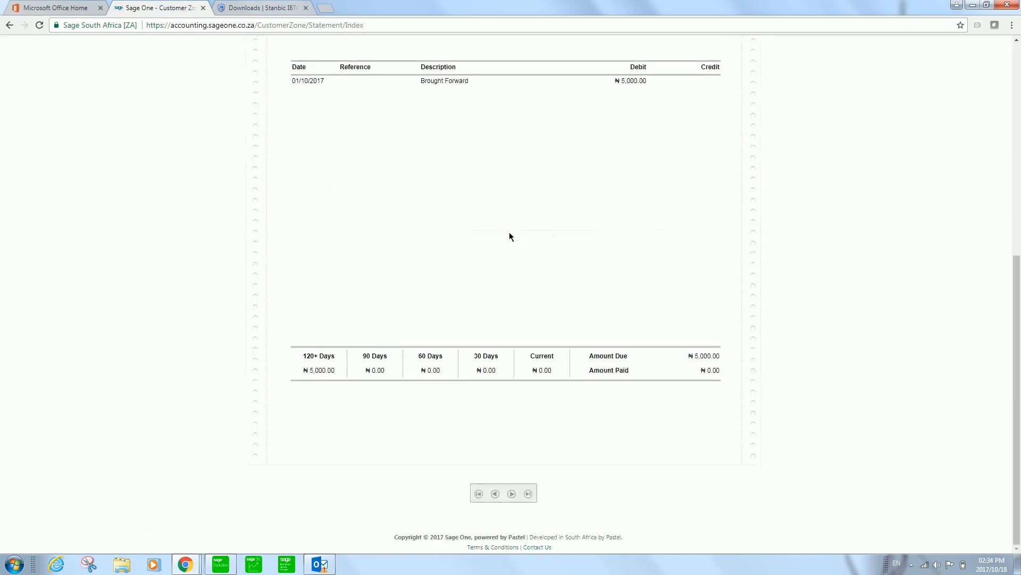
scroll(509, 232, "up", 6)
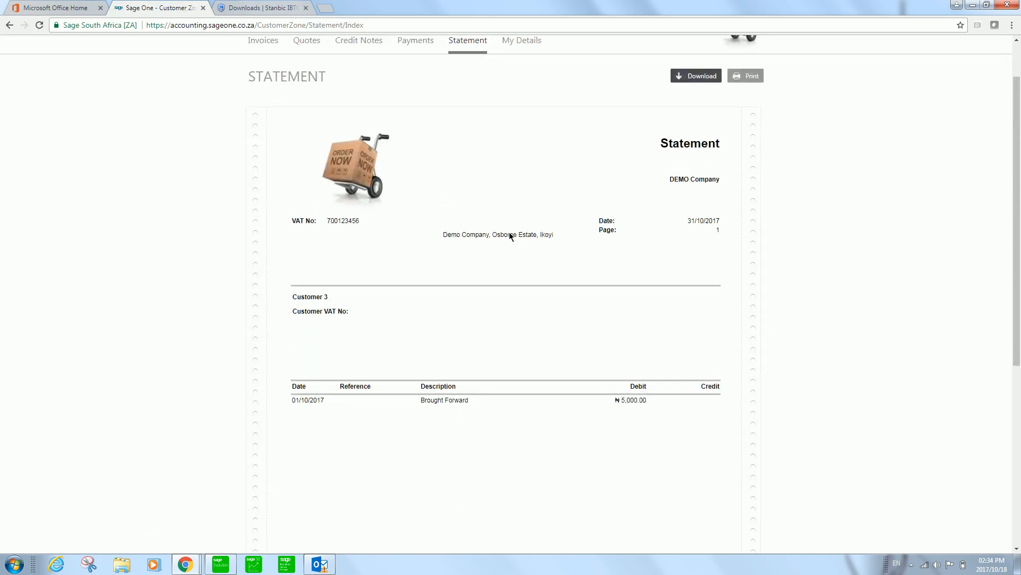
scroll(510, 236, "up", 1)
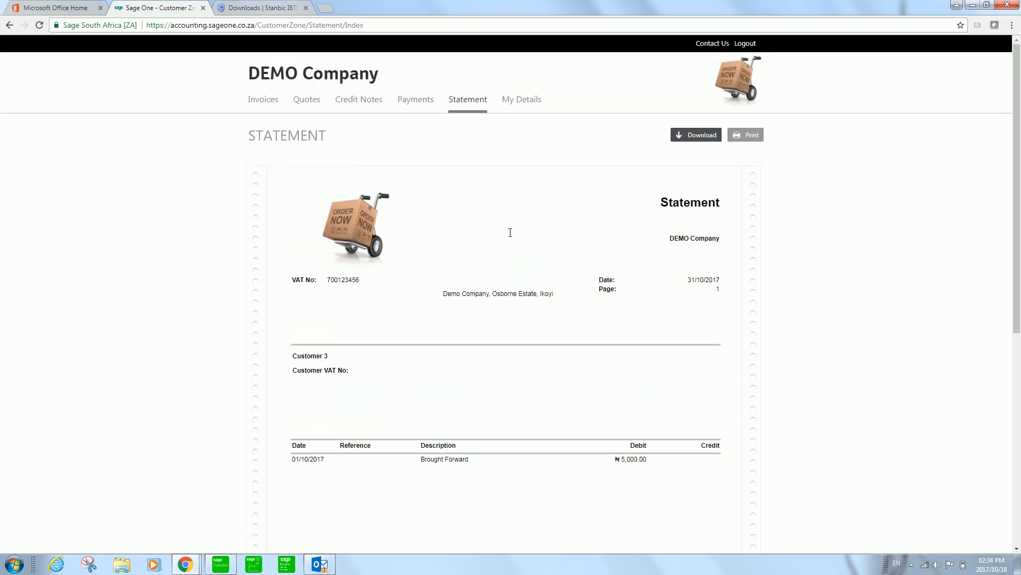
left_click(264, 104)
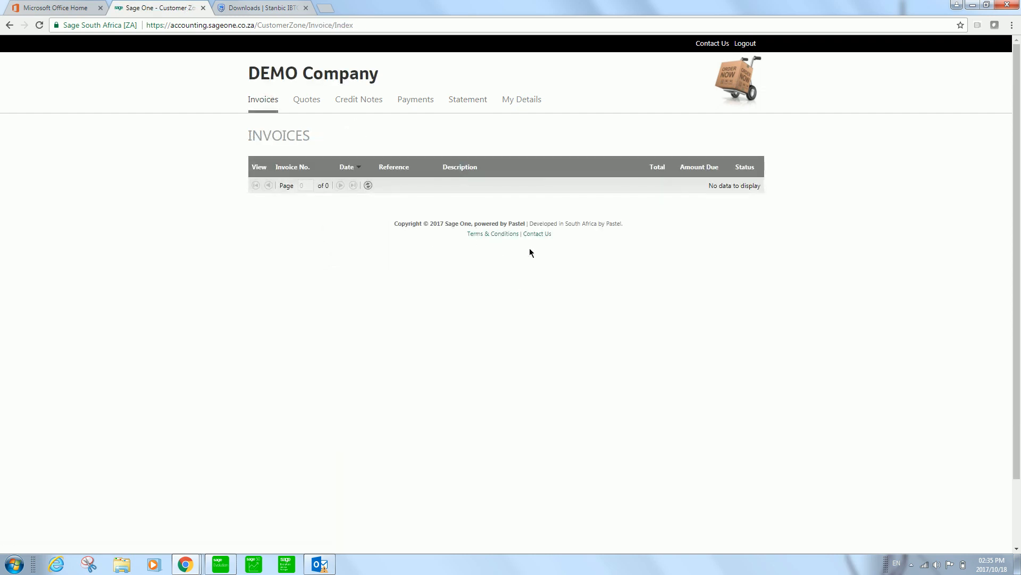
left_click(973, 6)
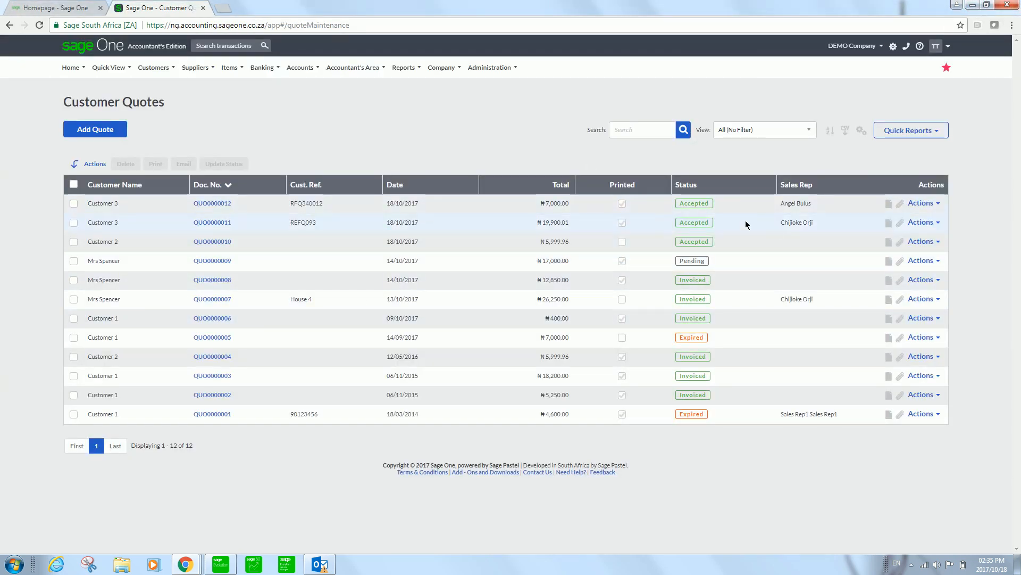
Open Customer 3's accepted quote REFQ093 and create a tax invoice from it, accepting the change of quote status to Invoiced.
left_click(209, 223)
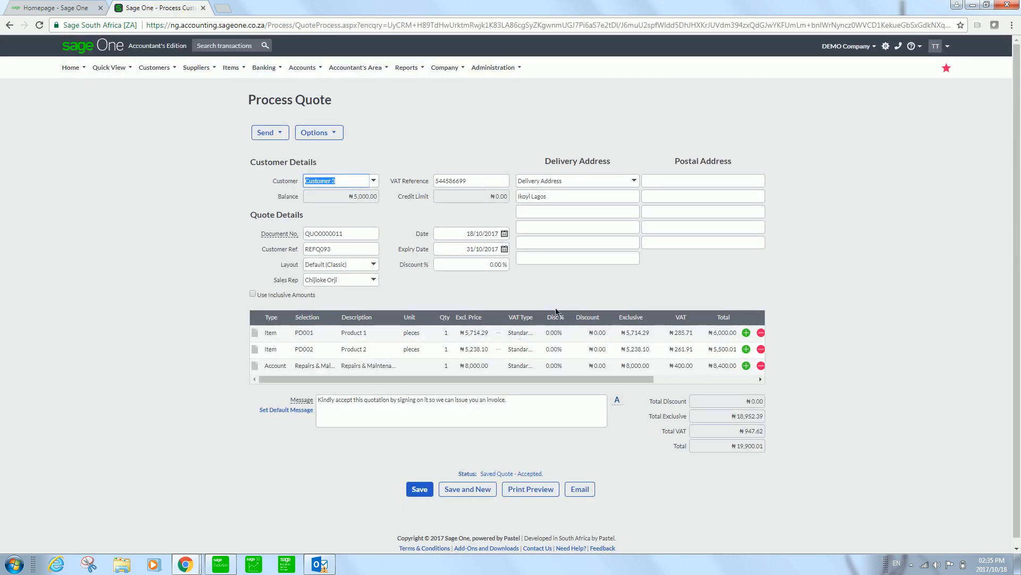
left_click(331, 134)
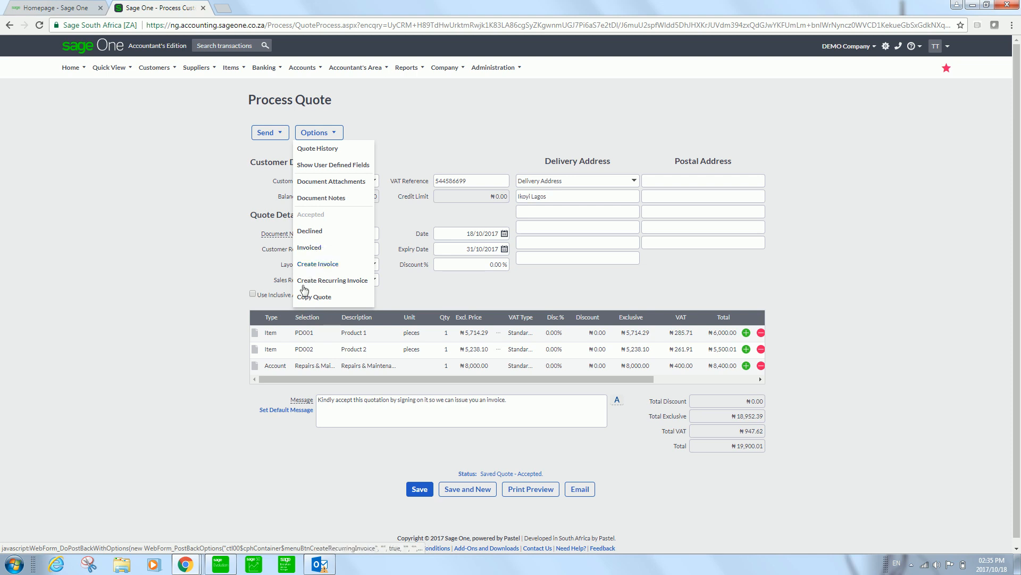
left_click(322, 265)
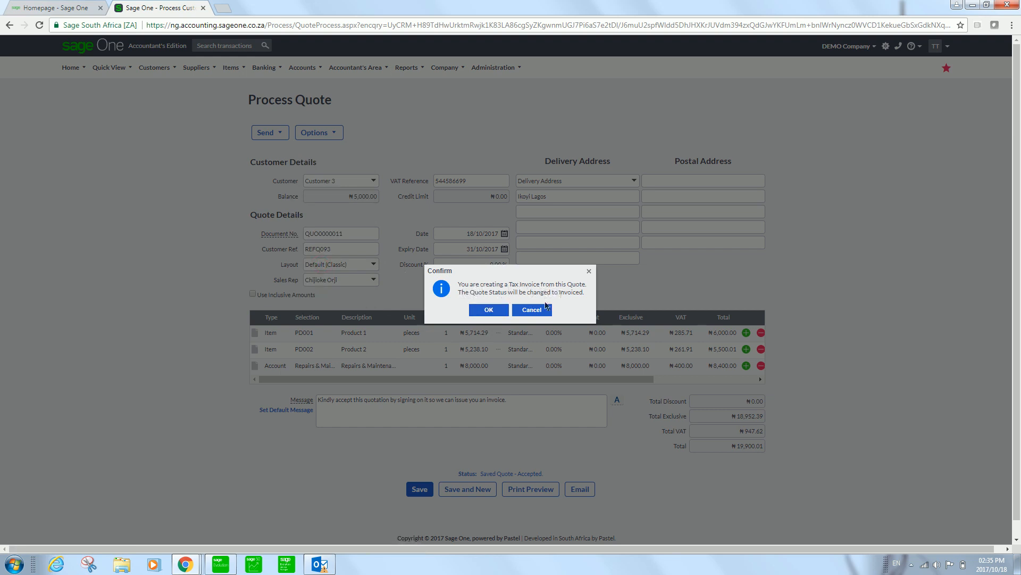
left_click(488, 310)
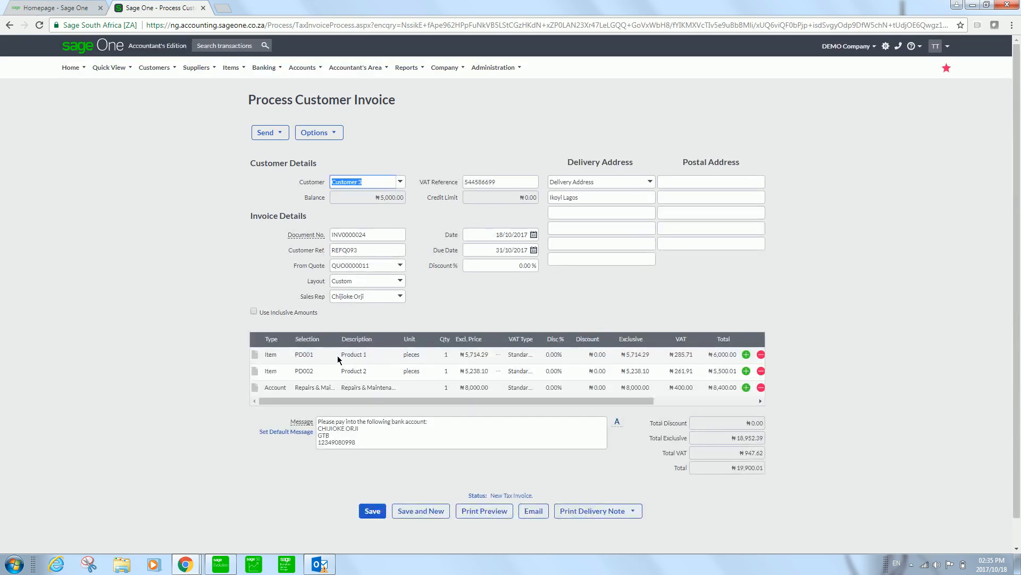
Review the bank payment instructions in the new customer invoice's message.
left_click(435, 431)
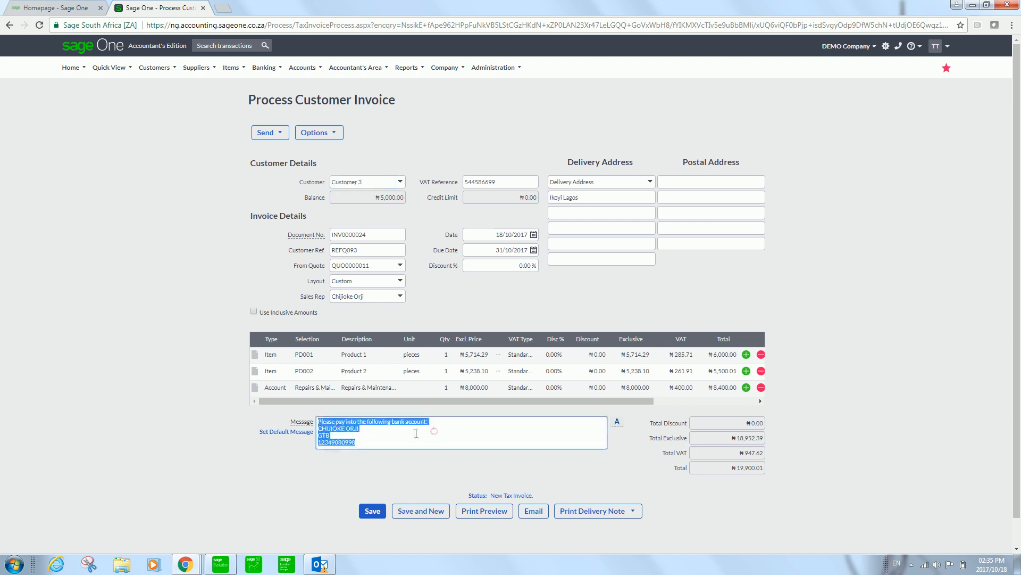
left_click(375, 429)
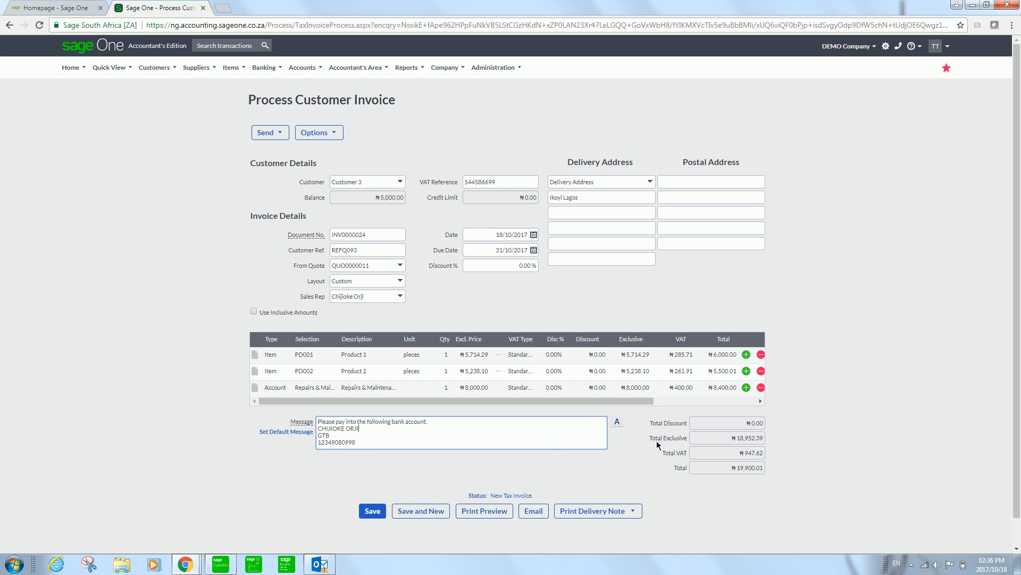
left_click(899, 315)
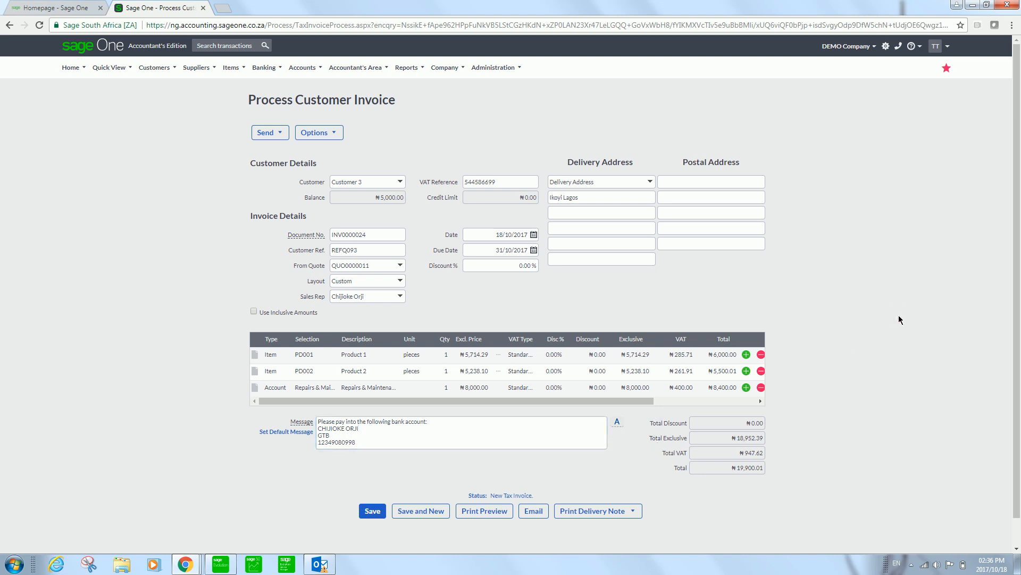
Print the invoice together with its delivery note for Customer 3.
scroll(899, 315, "down", 1)
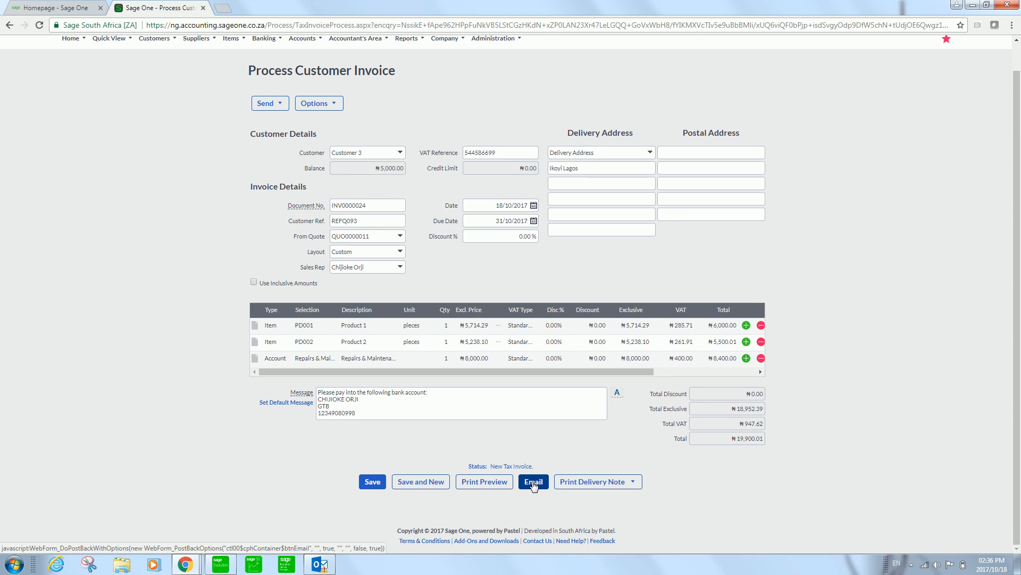
left_click(632, 485)
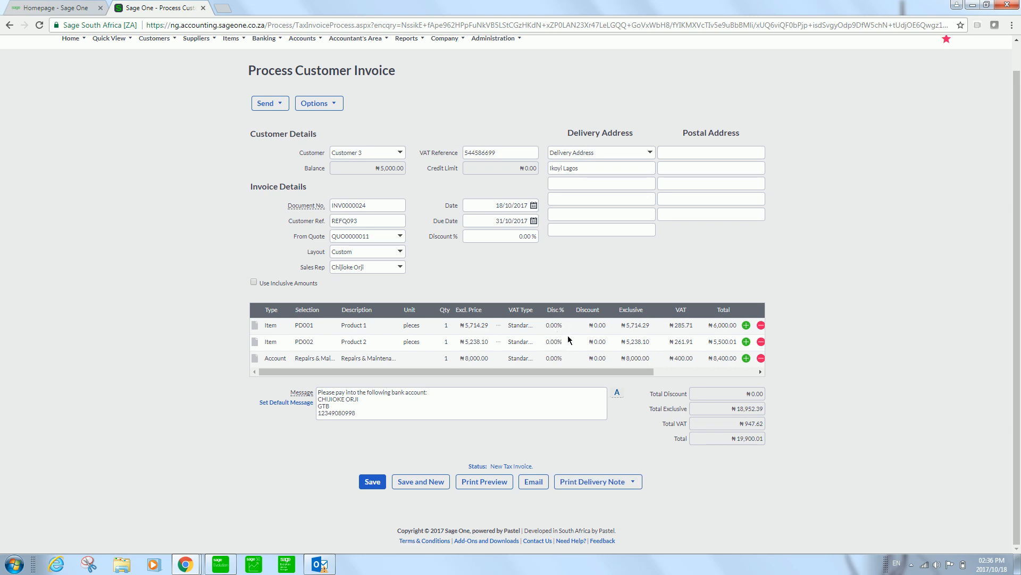
mouse_move(637, 489)
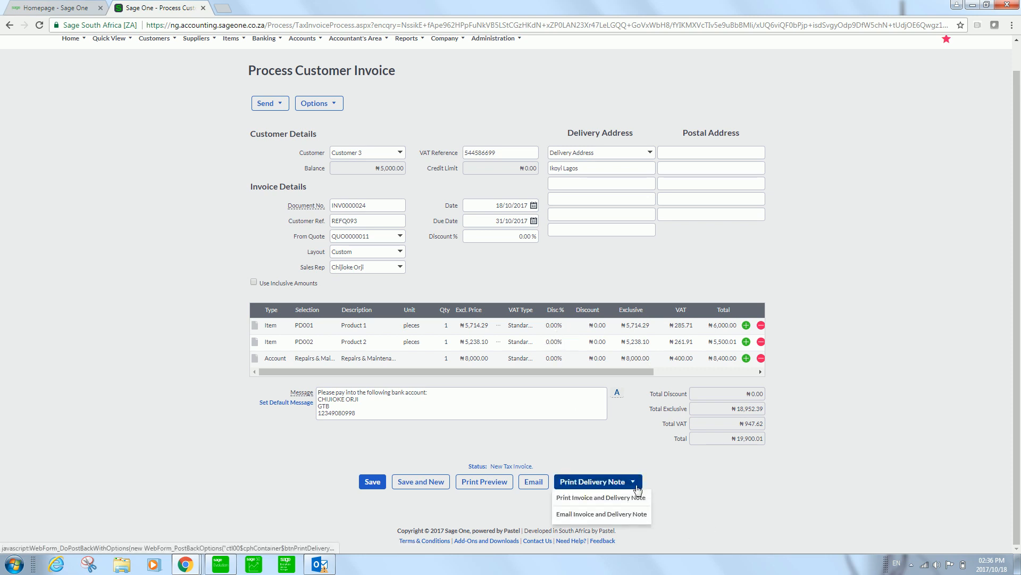
left_click(595, 498)
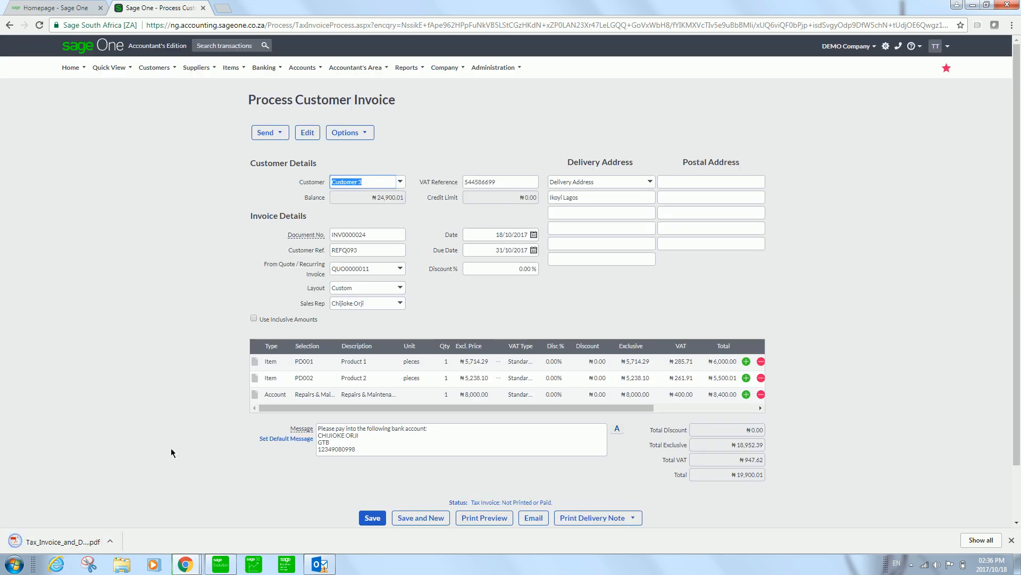
Open the downloaded tax invoice and delivery note PDF and examine both pages.
left_click(60, 541)
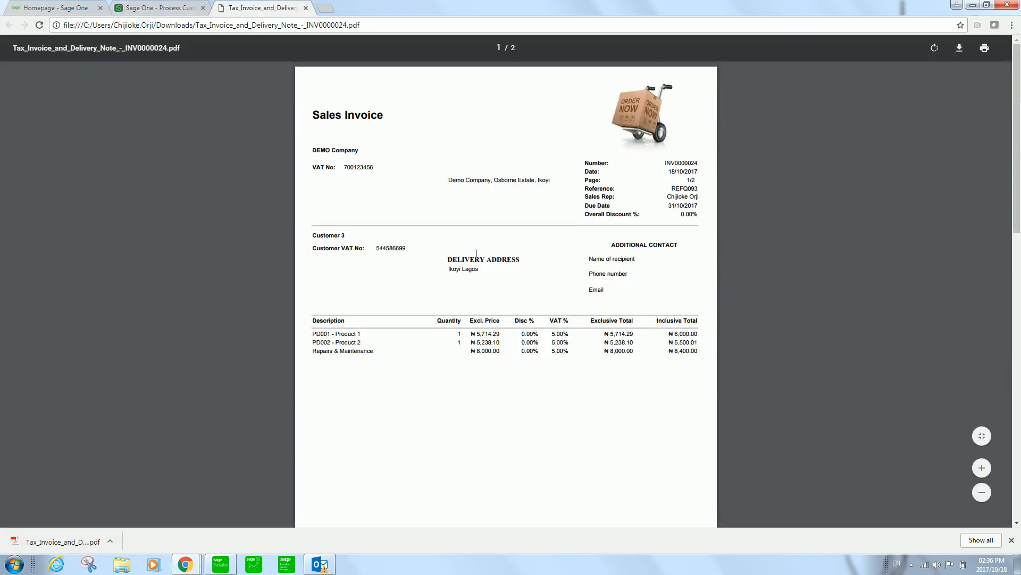
scroll(512, 274, "down", 10)
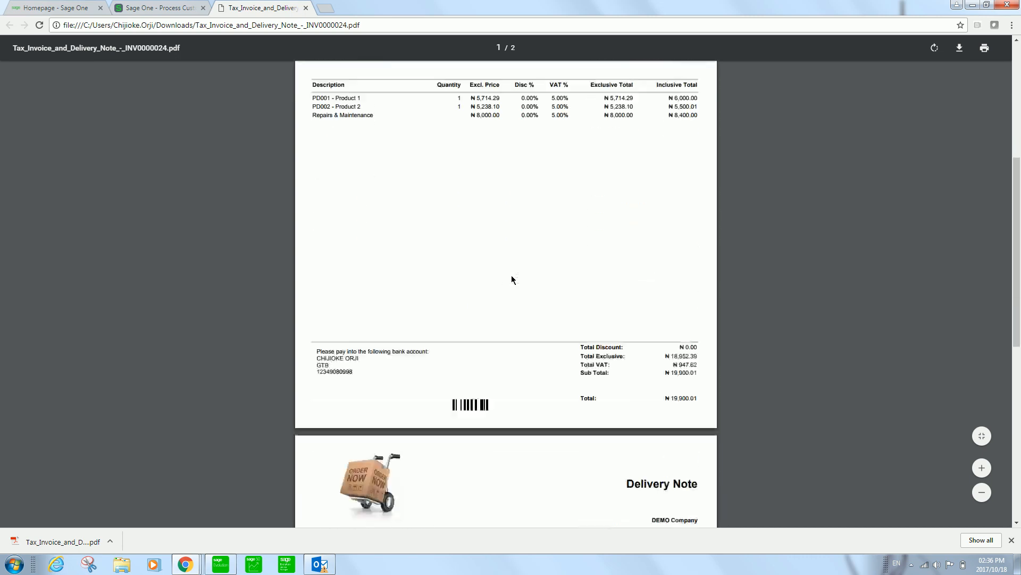
scroll(512, 280, "down", 2)
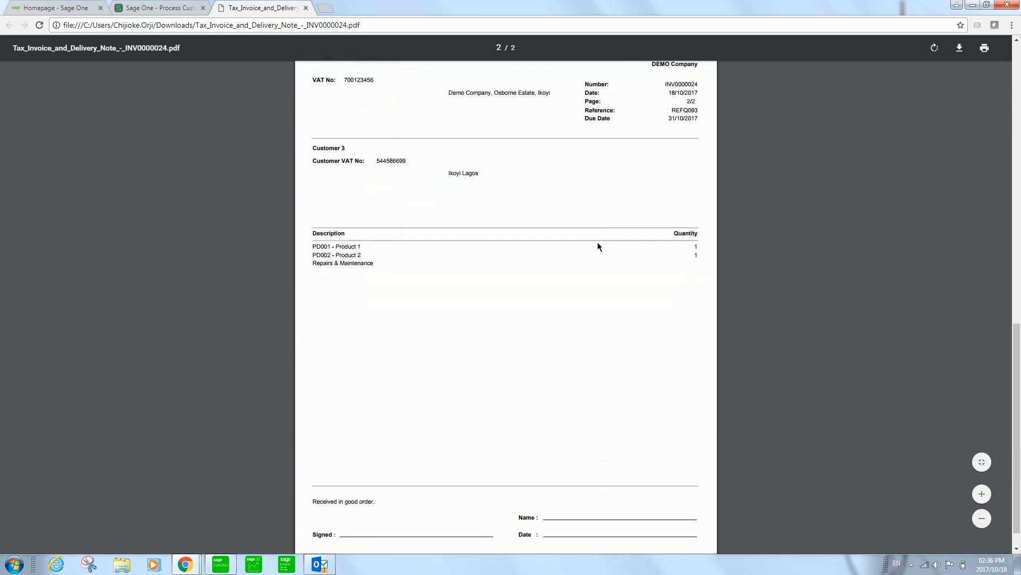
scroll(598, 245, "down", 1)
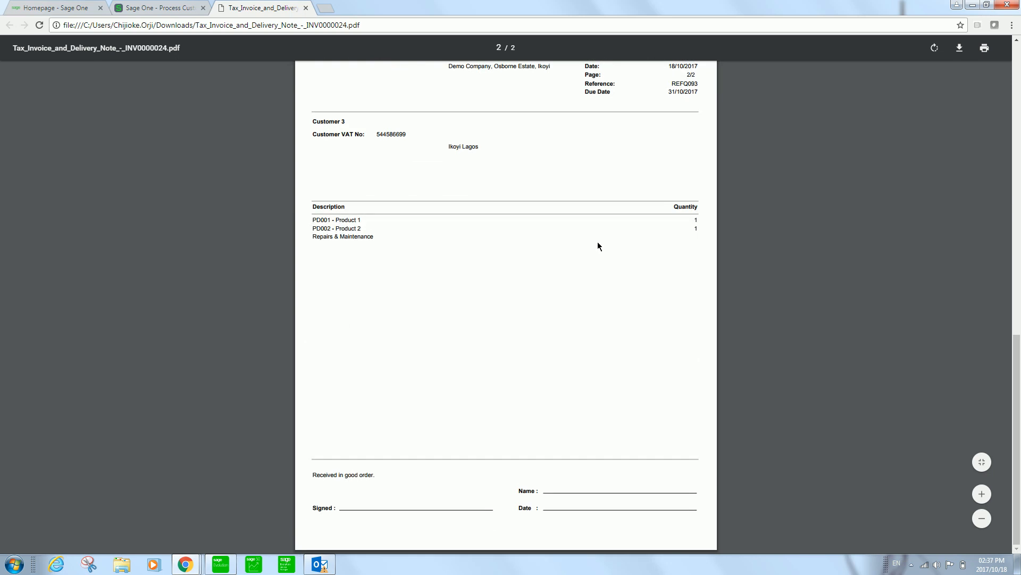
scroll(598, 246, "up", 1)
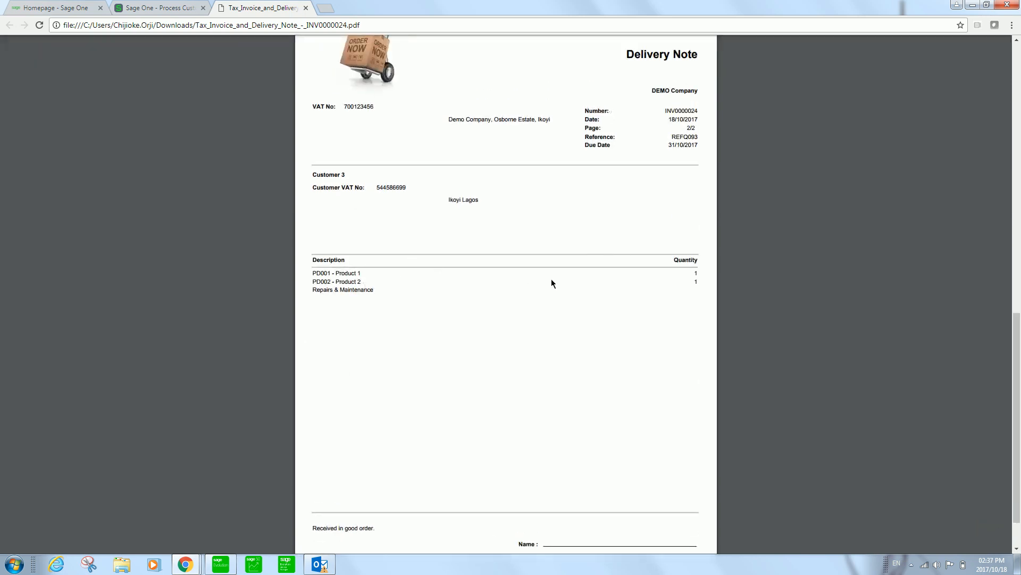
scroll(551, 279, "up", 10)
scroll(552, 282, "up", 1)
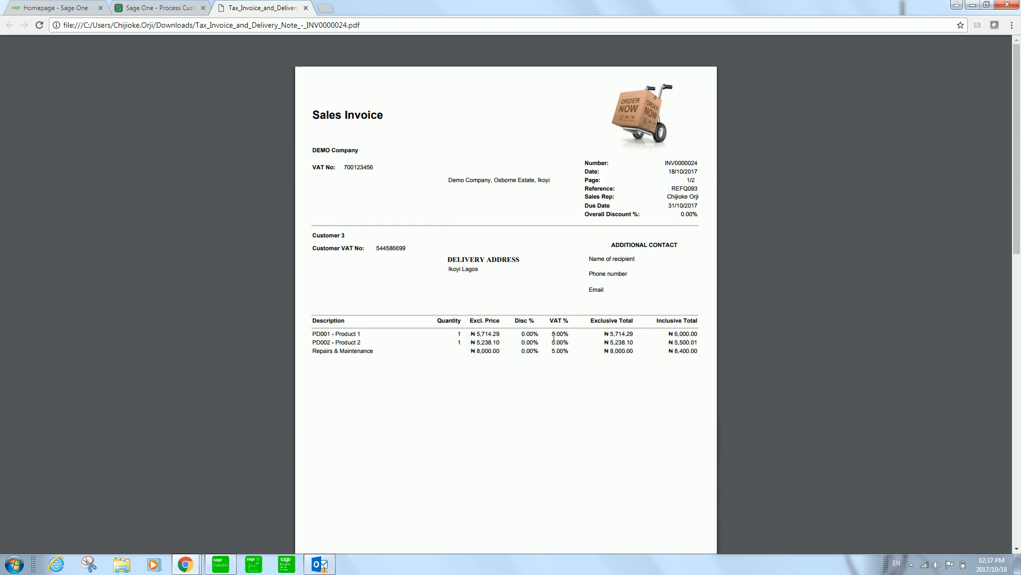
scroll(554, 336, "down", 3)
scroll(553, 337, "up", 4)
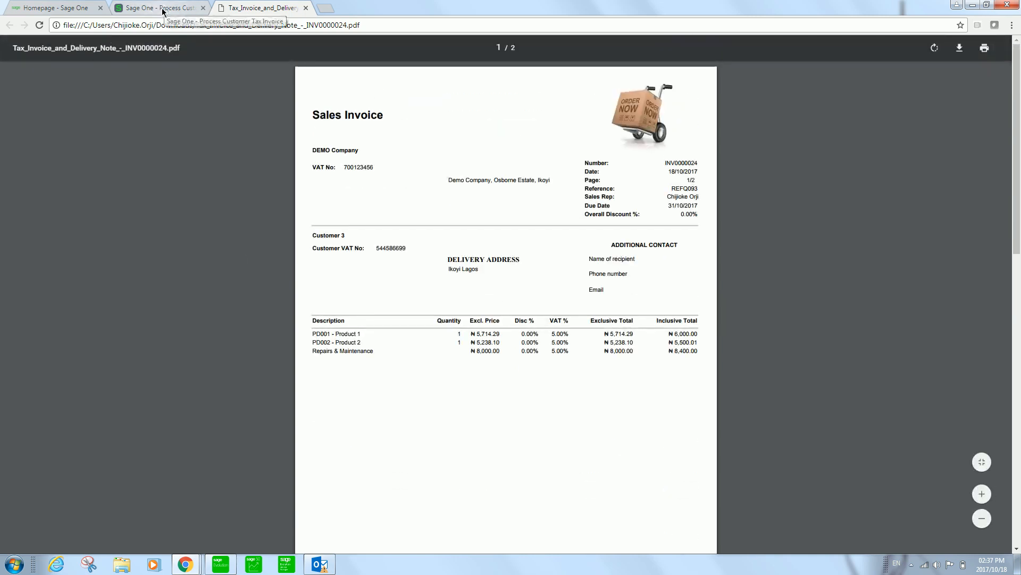
Return to the Process Customer Invoice page and open the Customer Quotes list to check the status of quote REFQ093.
left_click(163, 12)
left_click(754, 293)
mouse_move(314, 76)
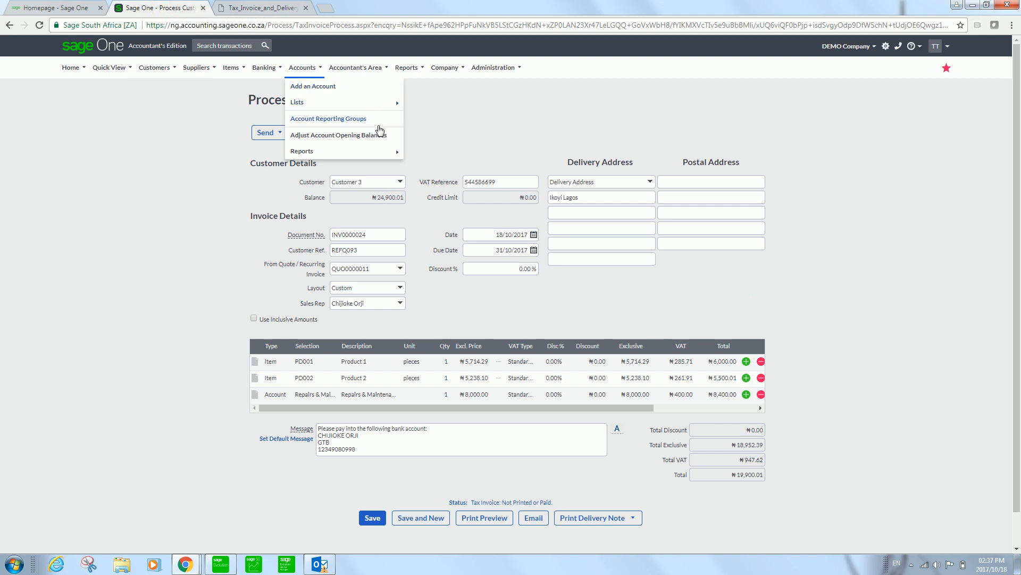
mouse_move(156, 68)
mouse_move(163, 109)
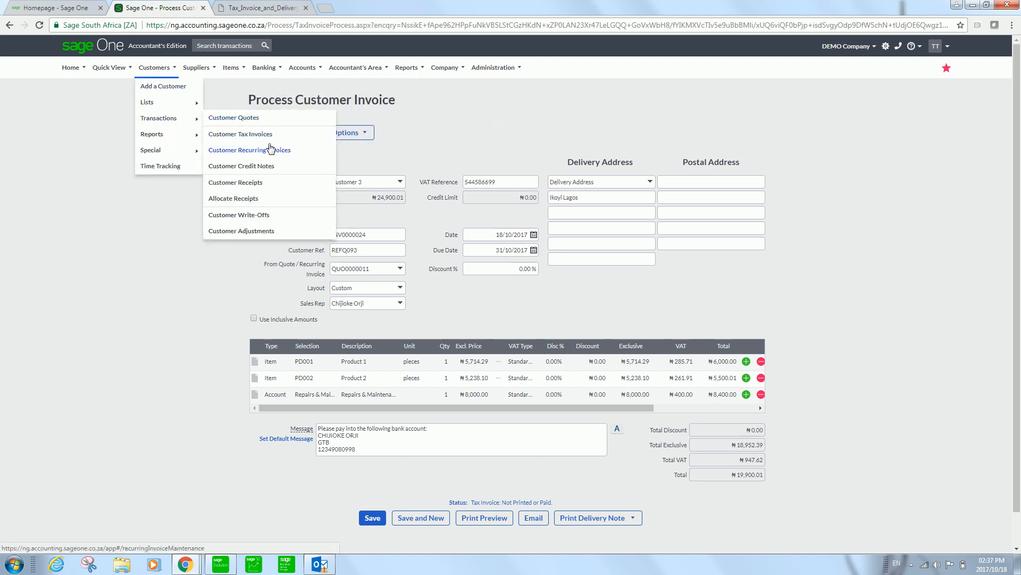
left_click(228, 122)
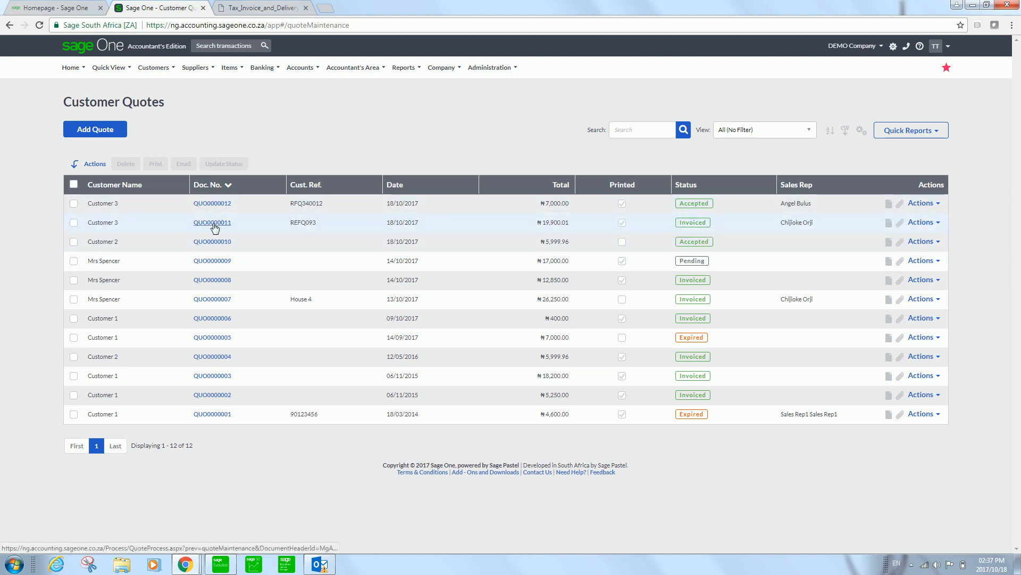
Open the Customer Tax Invoices list and review the actions available for Customer 3's REFQ093 invoice.
left_click(153, 67)
mouse_move(168, 124)
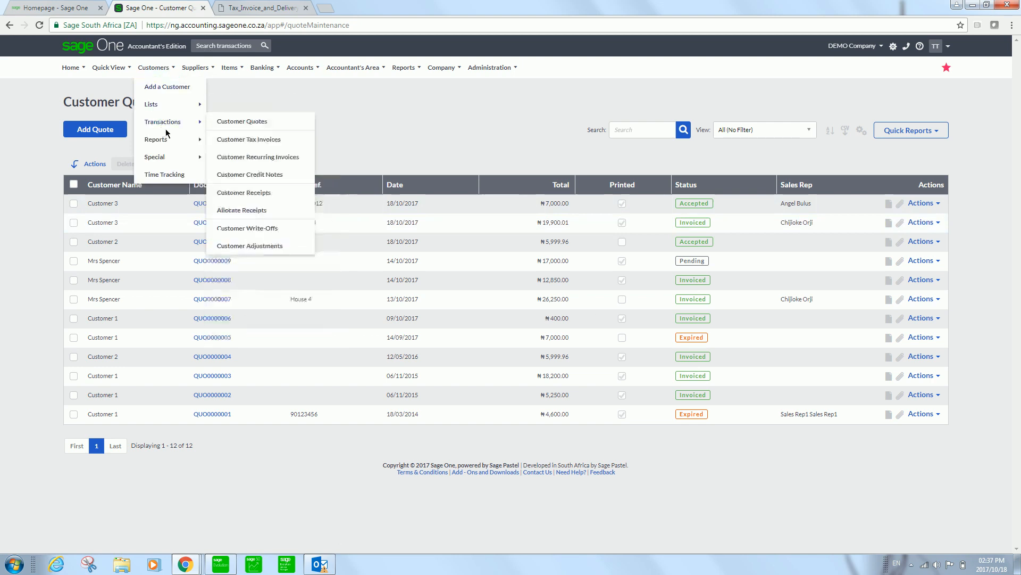
left_click(256, 140)
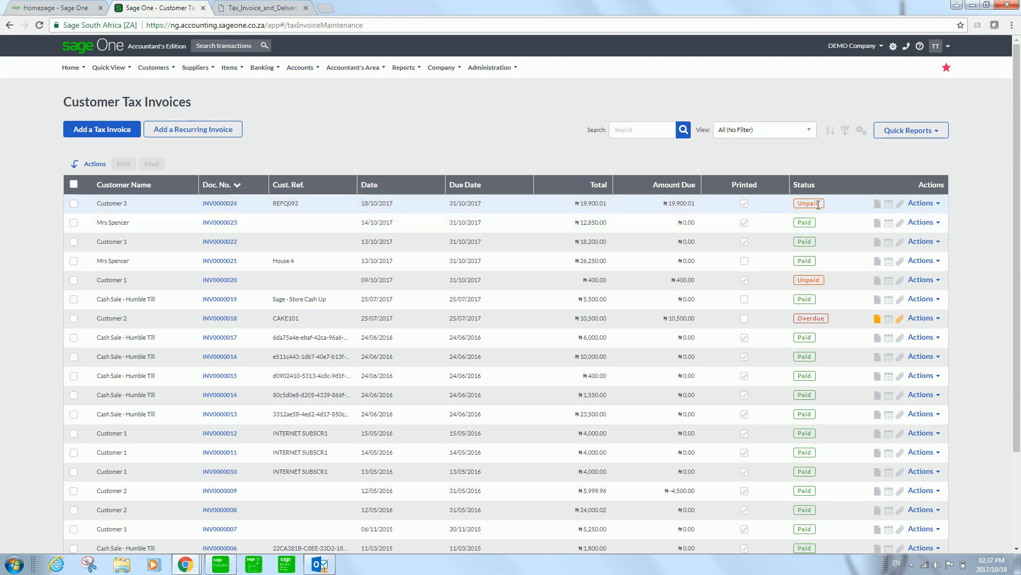
left_click(938, 207)
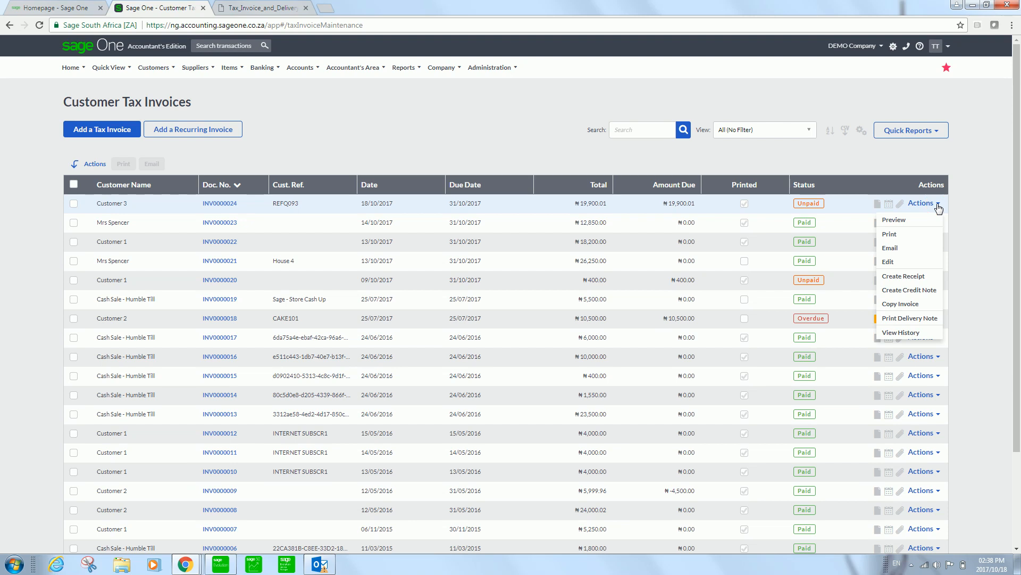
mouse_move(153, 67)
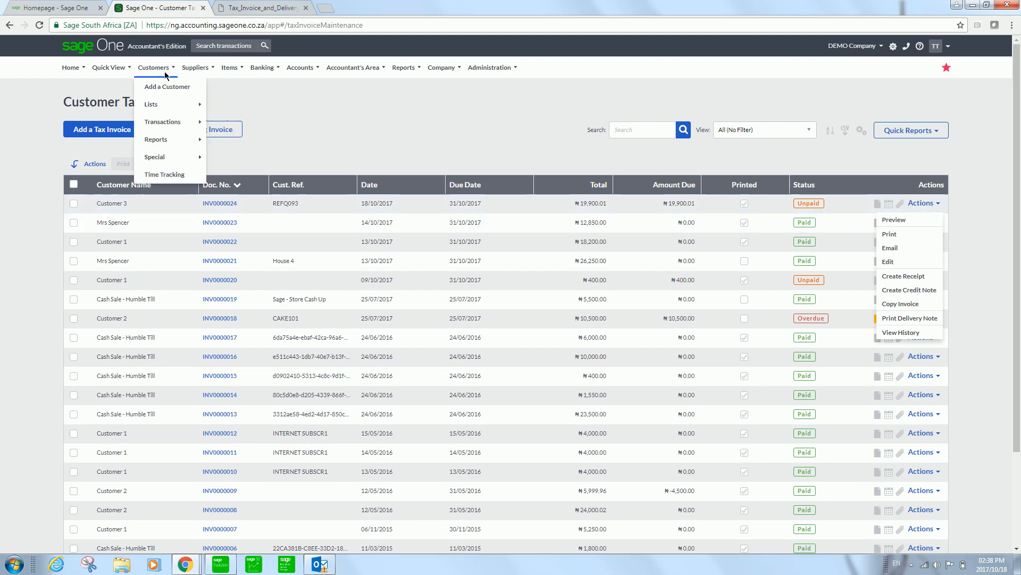
mouse_move(170, 118)
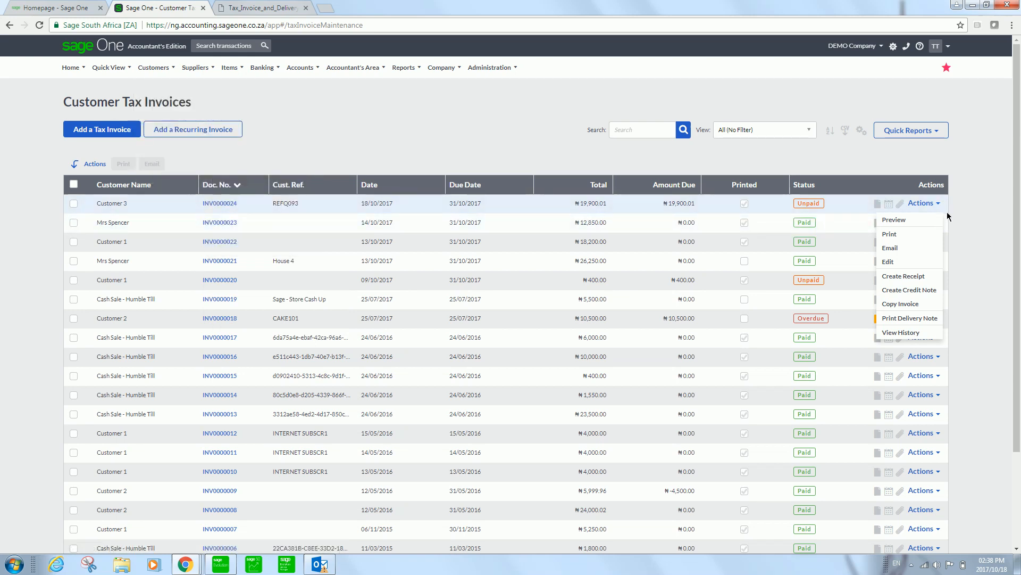
Create a receipt from Customer 3's REFQ093 invoice and enter 19,900.01 as the receipt amount.
left_click(904, 277)
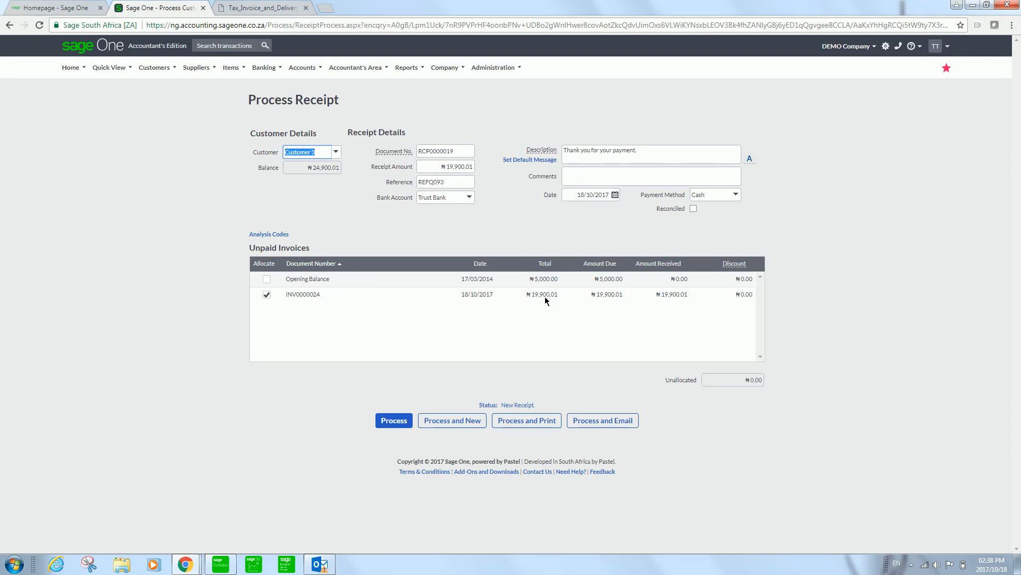
left_click(438, 166)
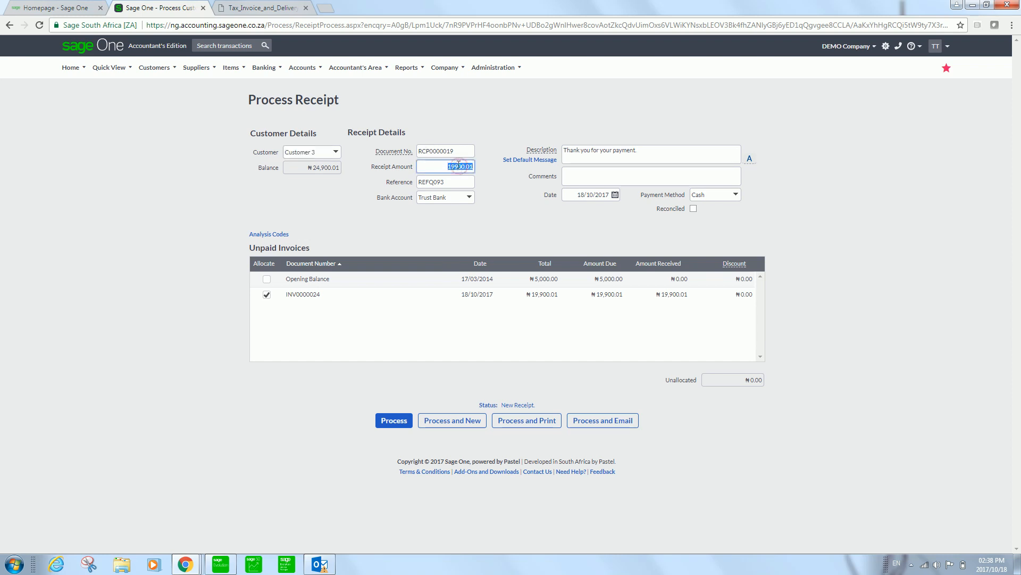
left_click(450, 181)
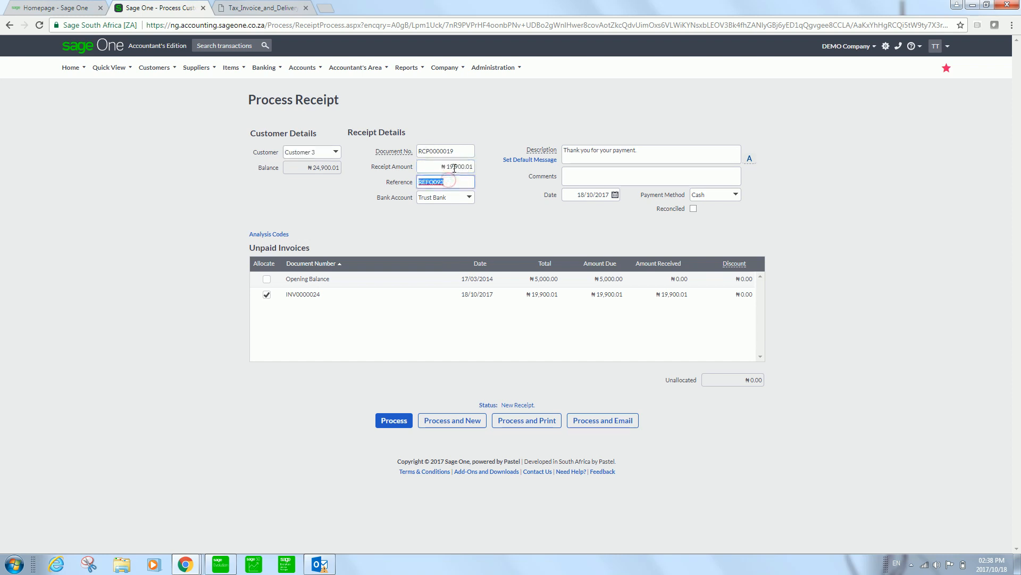
left_click(453, 166)
left_click(465, 166)
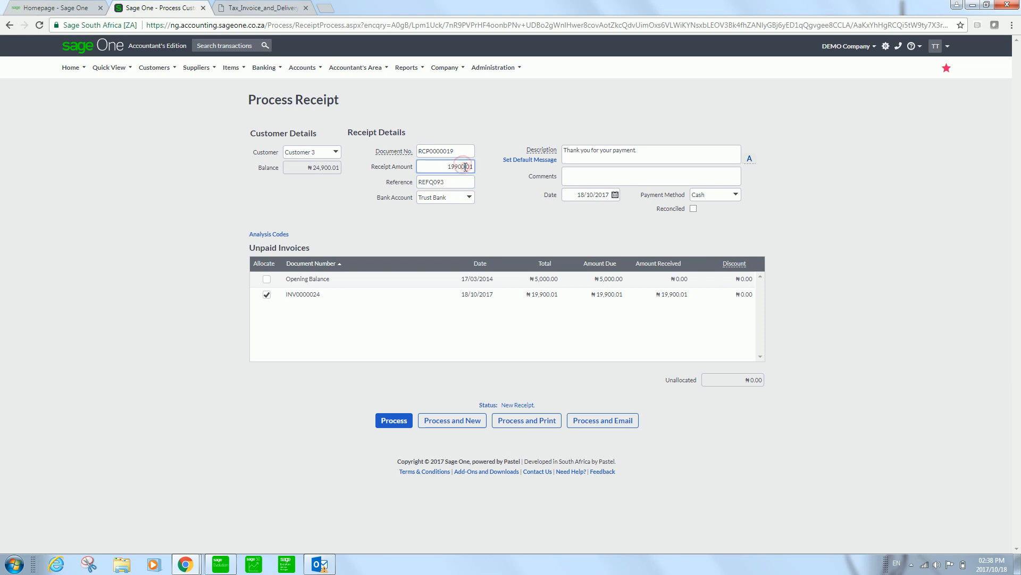
key("BackSpace")
left_click(622, 172)
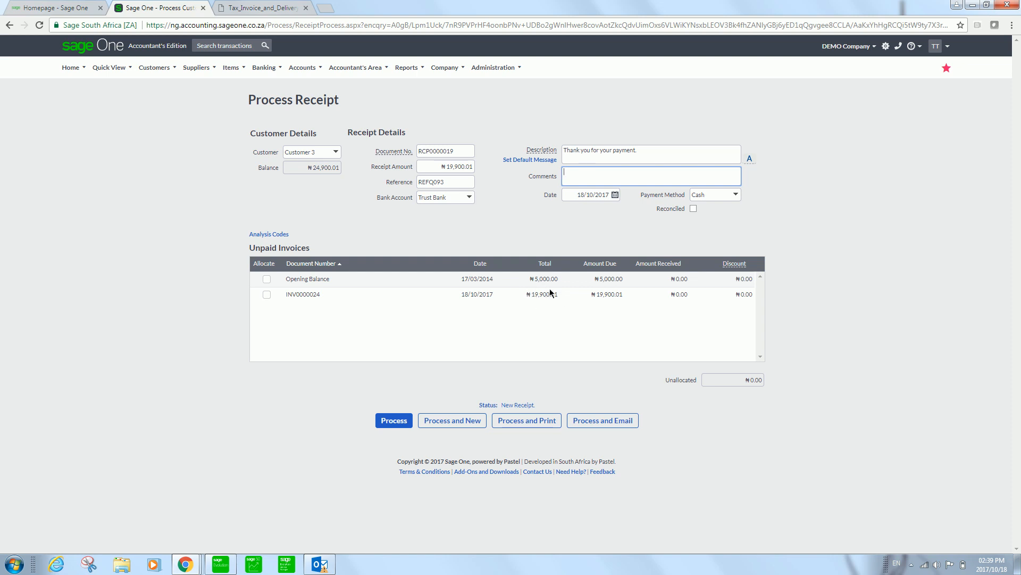
Allocate the receipt to Customer 3's unpaid invoice dated 18/10/2017 and process it.
left_click(268, 296)
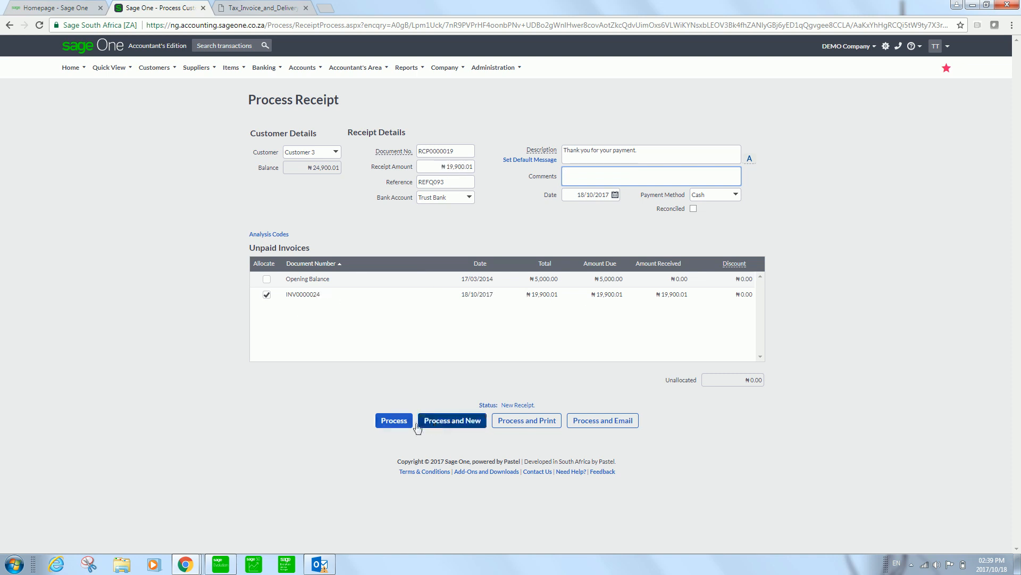
left_click(394, 420)
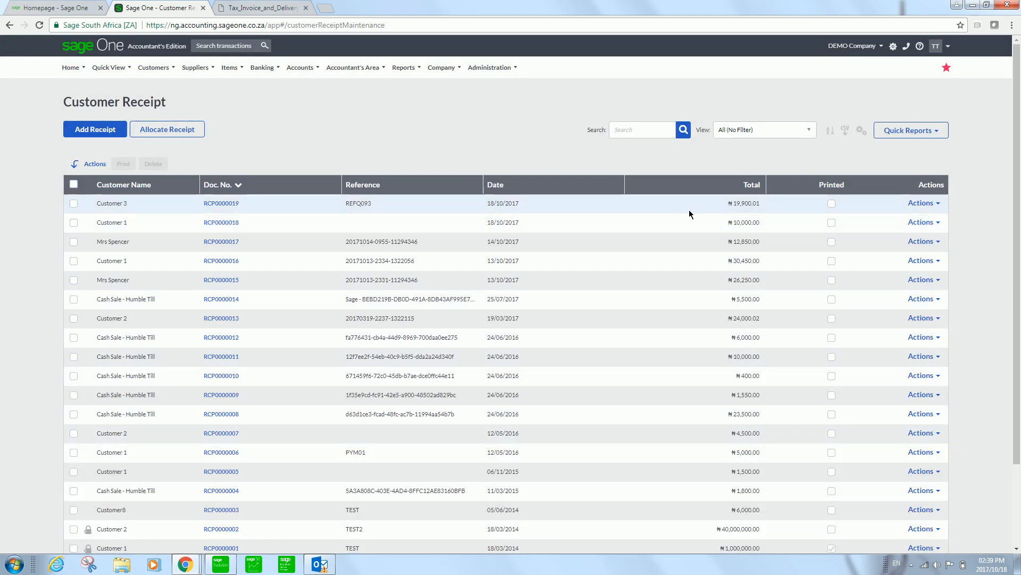
Open the Customer Tax Invoices list to check the payment status of Customer 3's REFQ093 invoice.
left_click(154, 67)
mouse_move(176, 122)
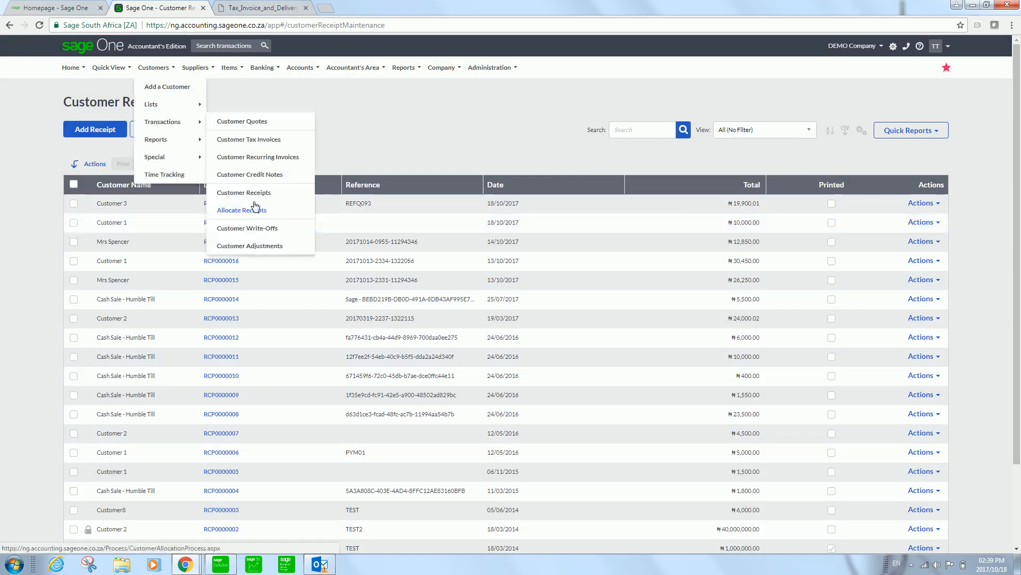
left_click(262, 144)
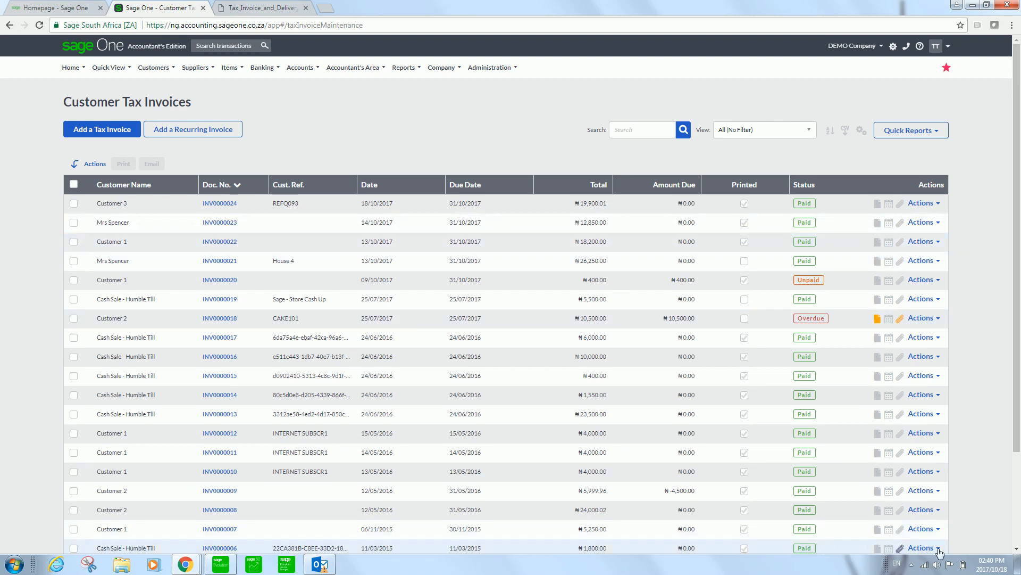
left_click(911, 564)
left_click(891, 509)
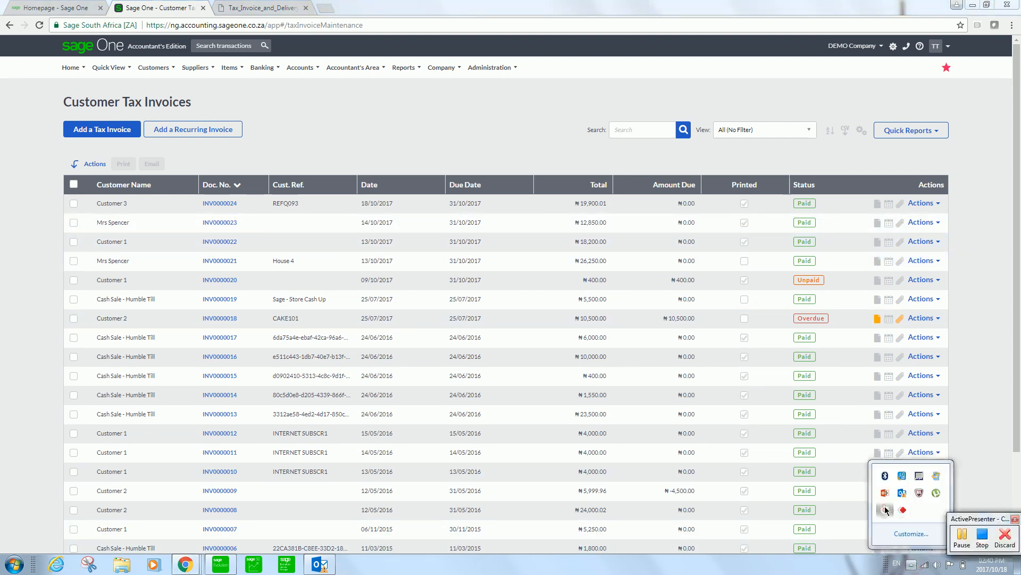